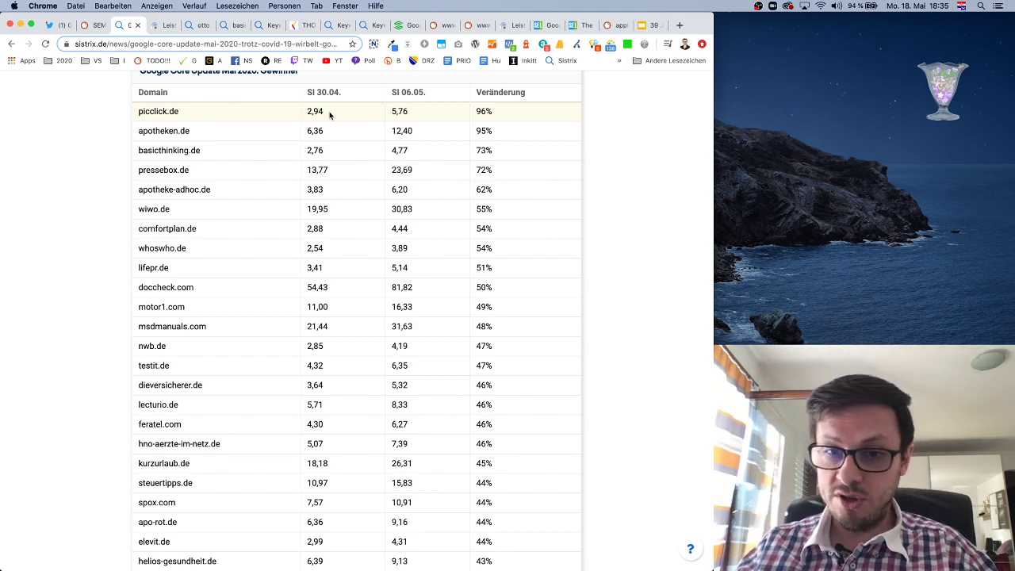
click(165, 26)
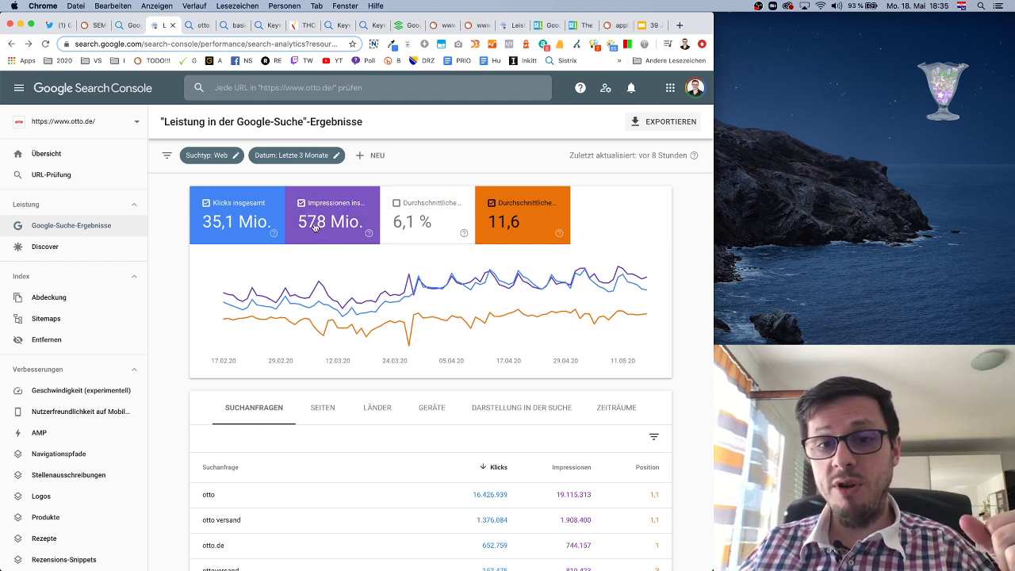
mouse_move(377, 283)
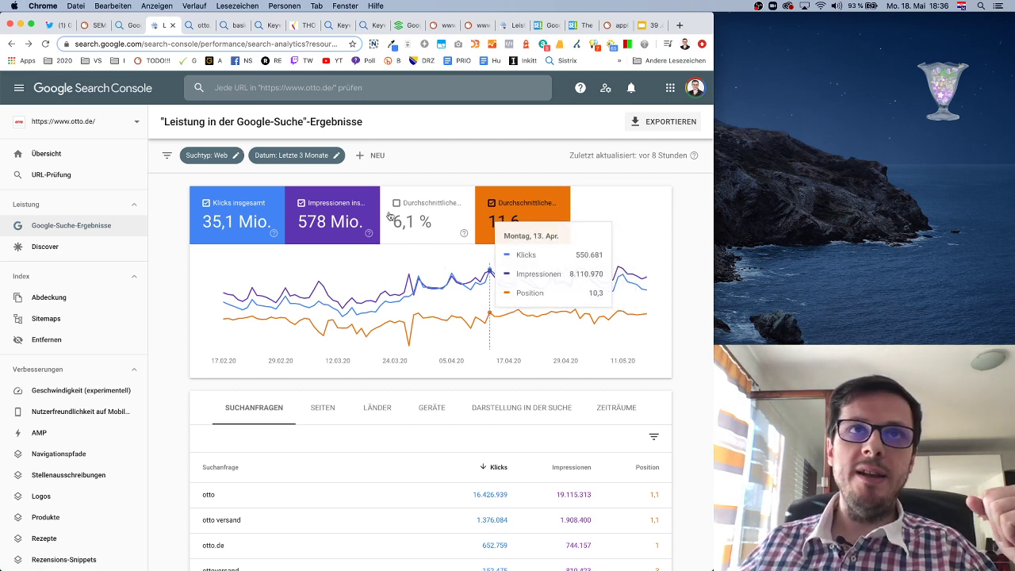
click(337, 156)
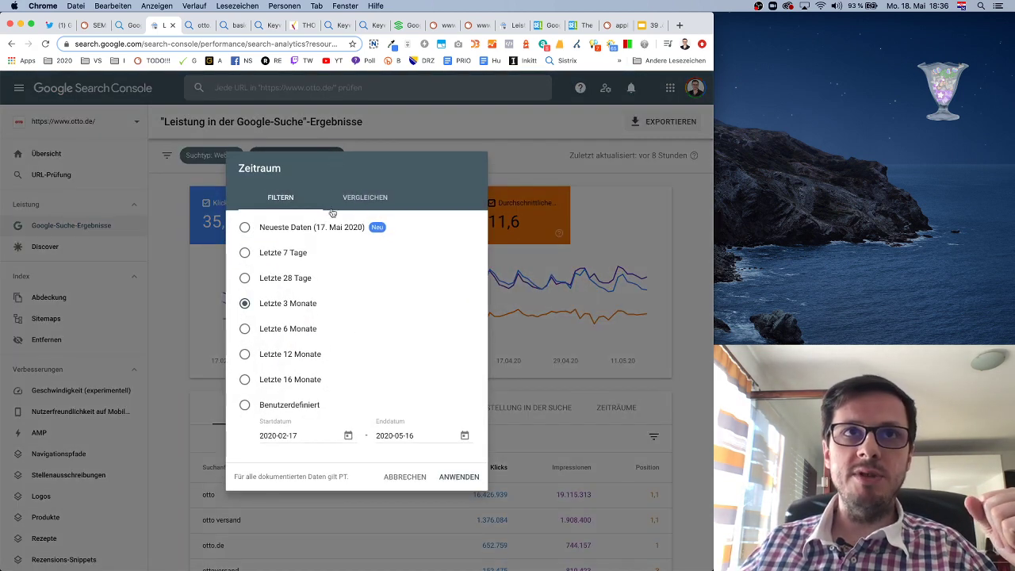
click(365, 152)
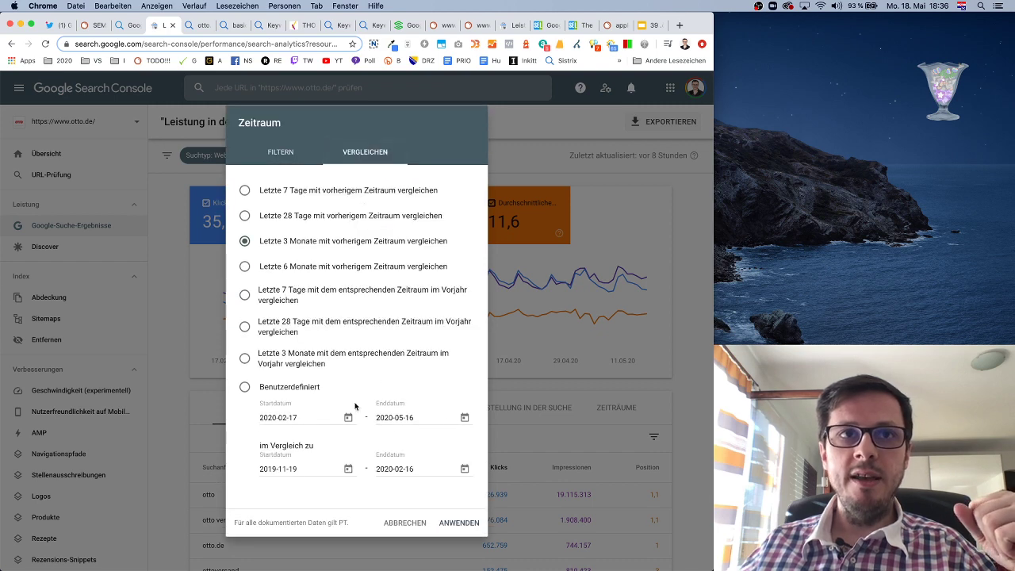
click(245, 388)
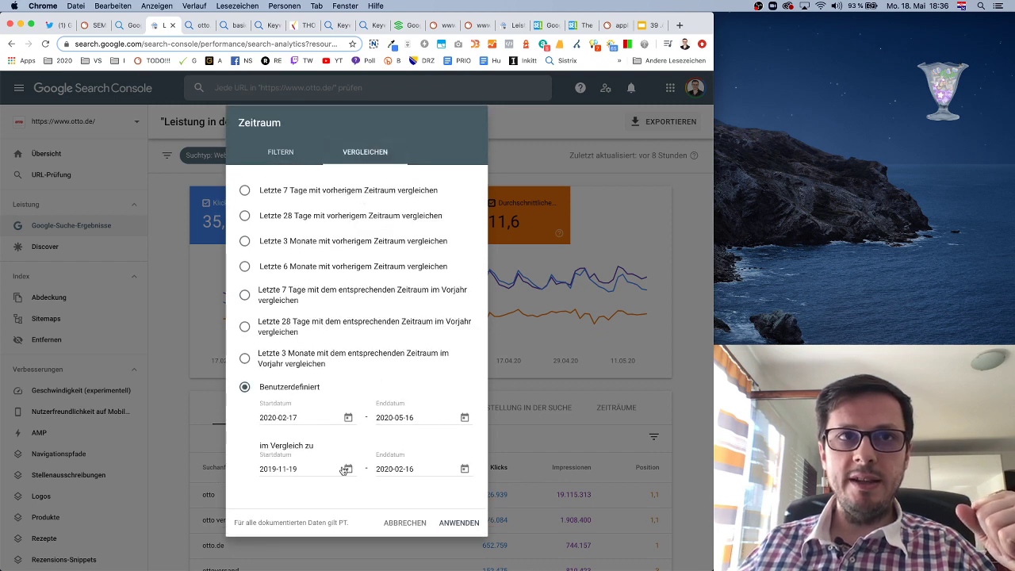
click(464, 471)
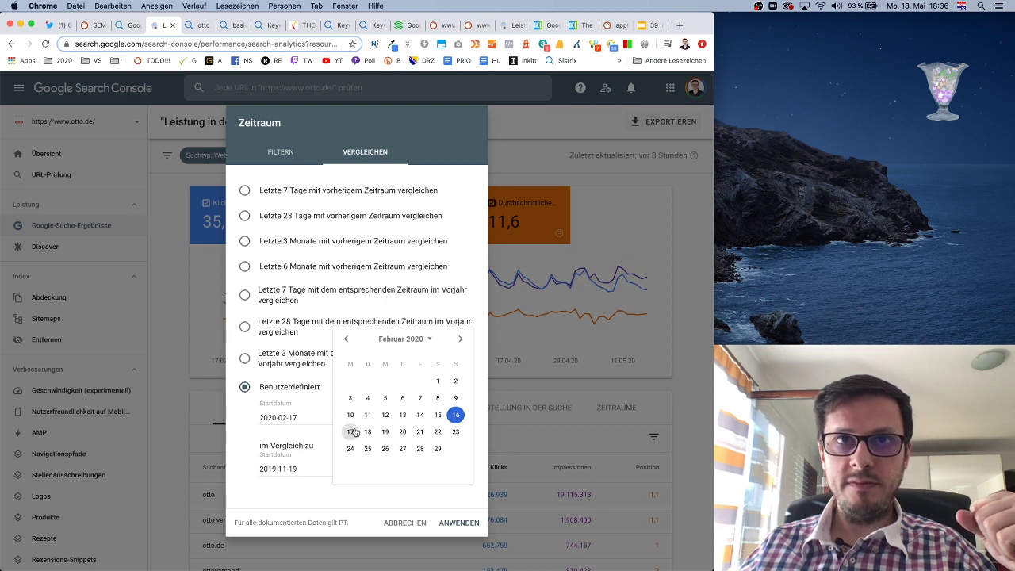
click(455, 416)
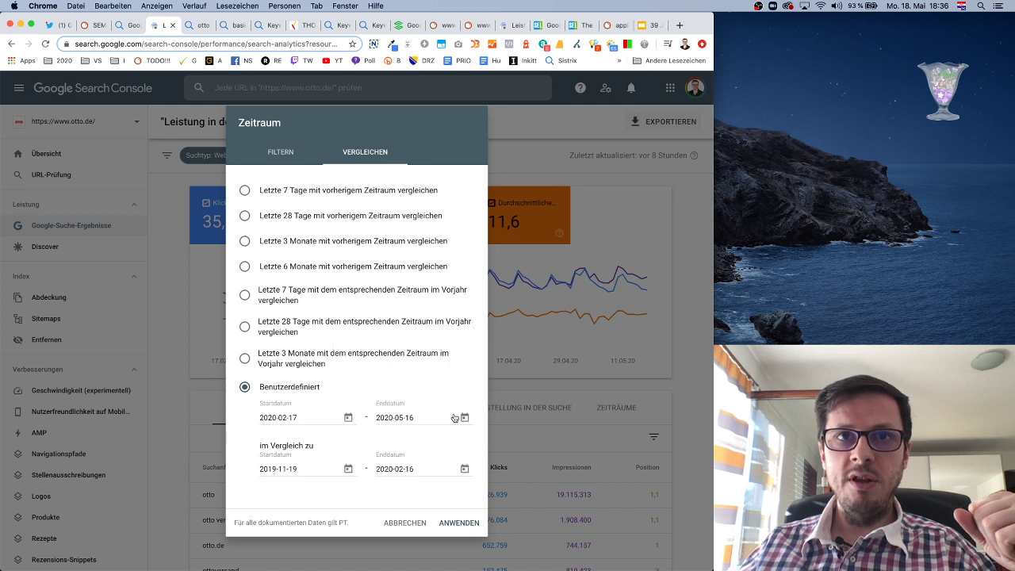
- Set the start date of the second comparison period to 2020-05-04
click(350, 470)
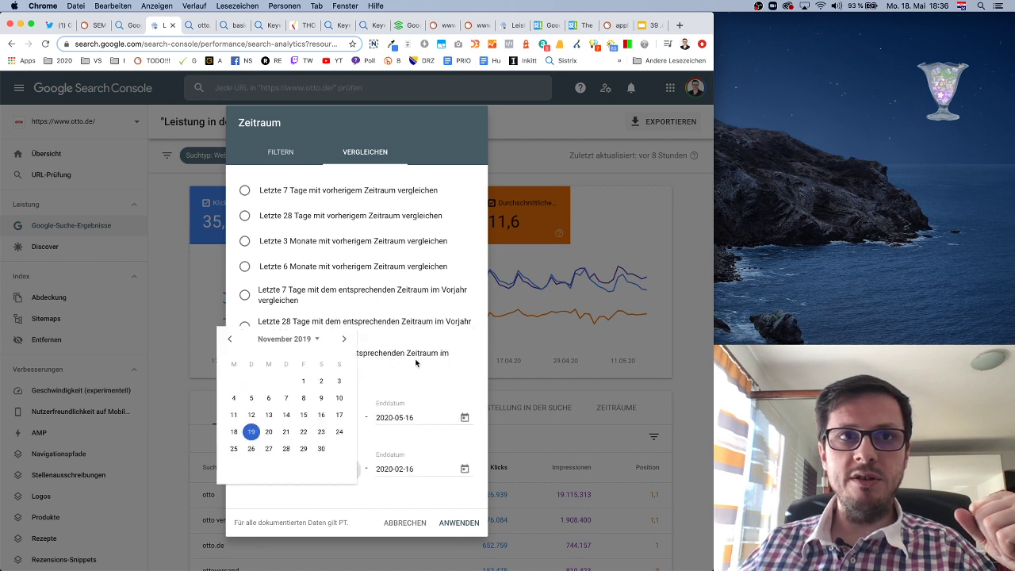
click(346, 340)
click(346, 339)
click(346, 340)
click(346, 339)
click(346, 340)
click(346, 340)
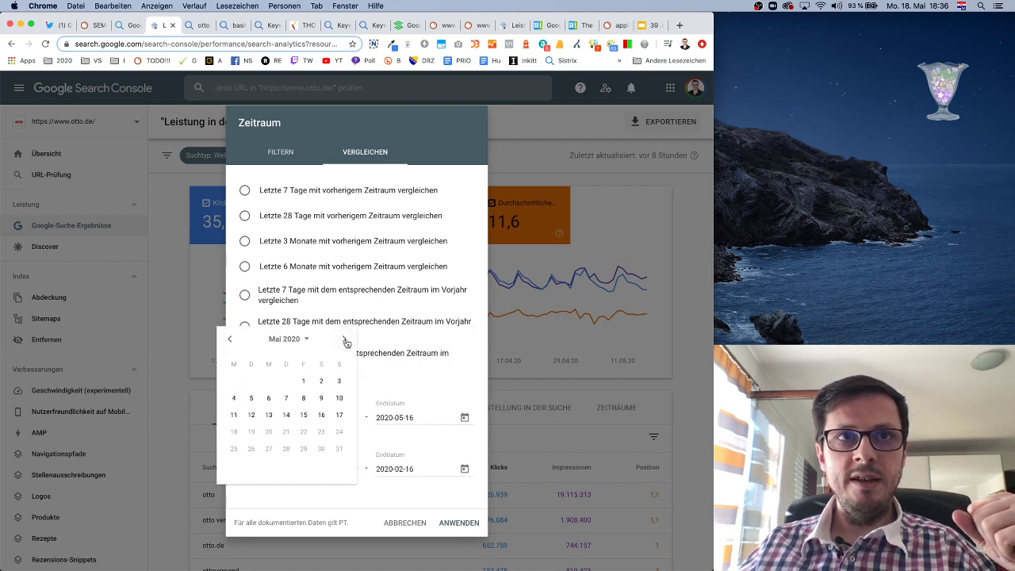
click(234, 398)
- Set the end date of the second comparison period to 2020-05-17
click(465, 465)
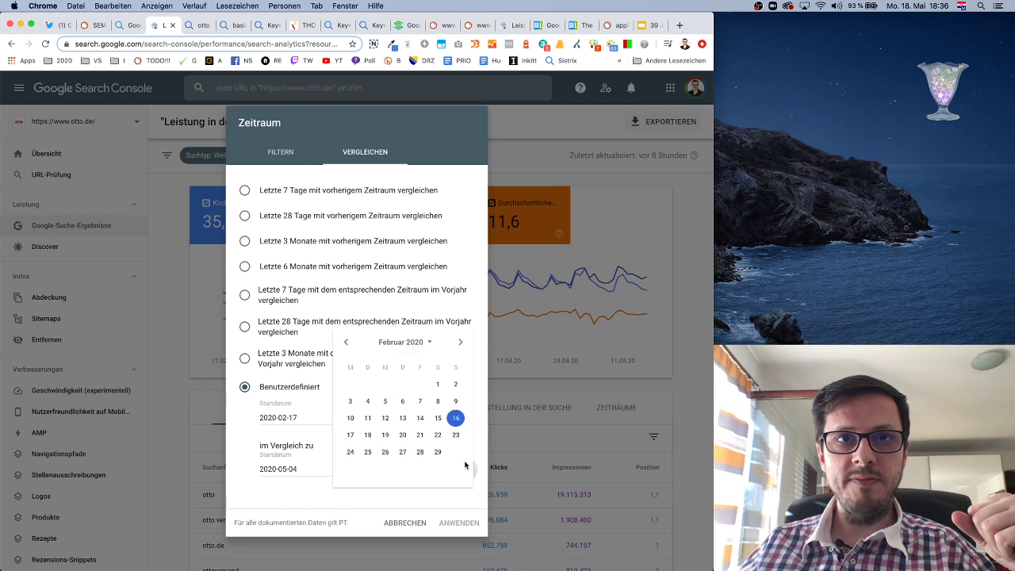
click(460, 342)
click(460, 342)
click(461, 342)
click(460, 342)
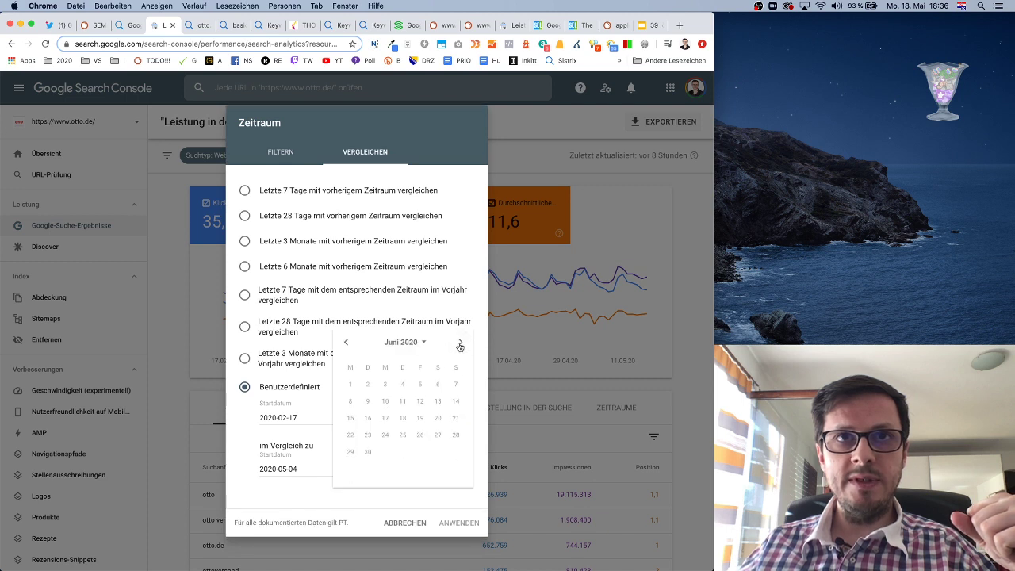
click(343, 344)
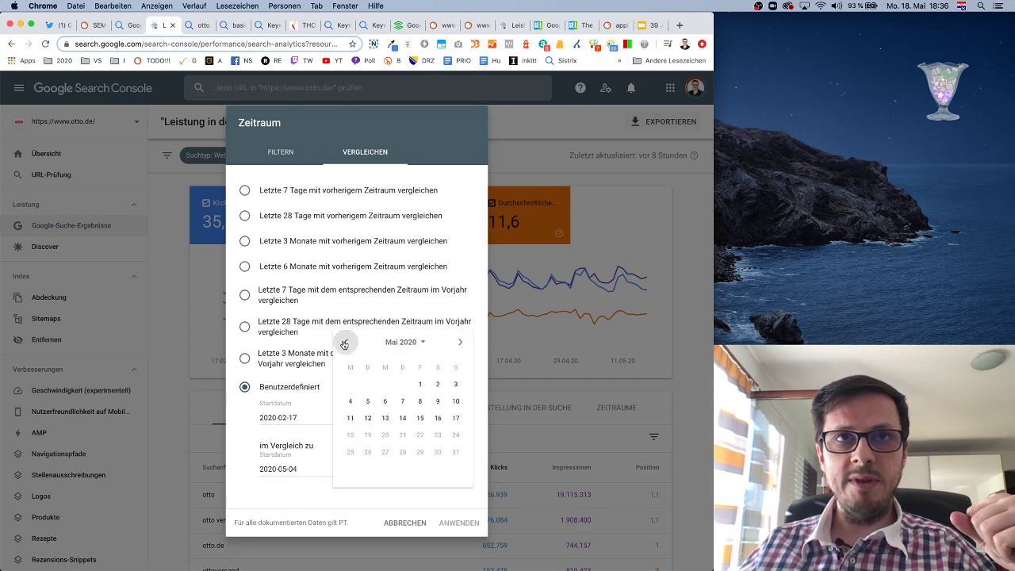
click(455, 417)
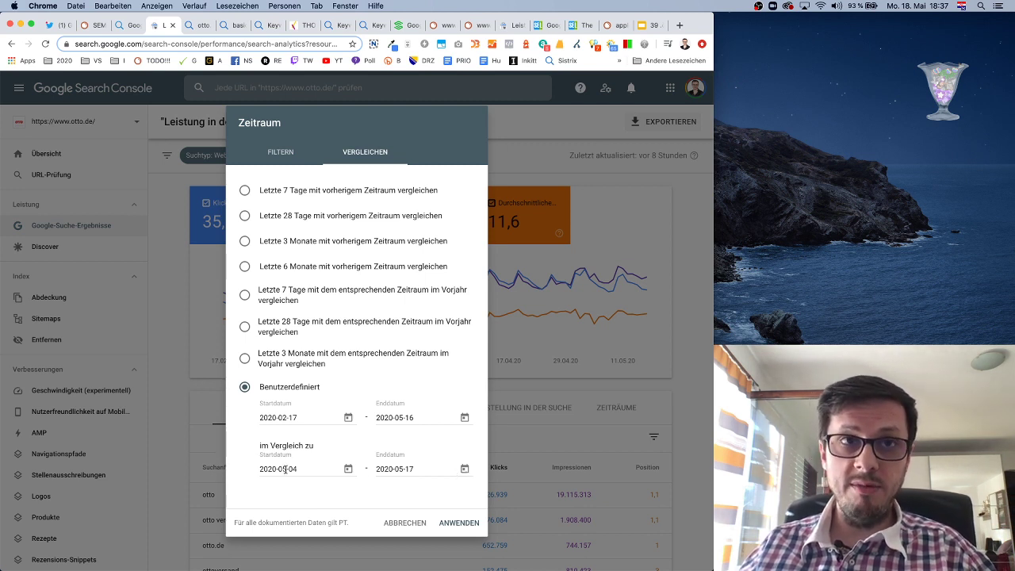
- Set the first period to run from 2020-04-20 to 2020-05-03 and apply the comparison
click(465, 419)
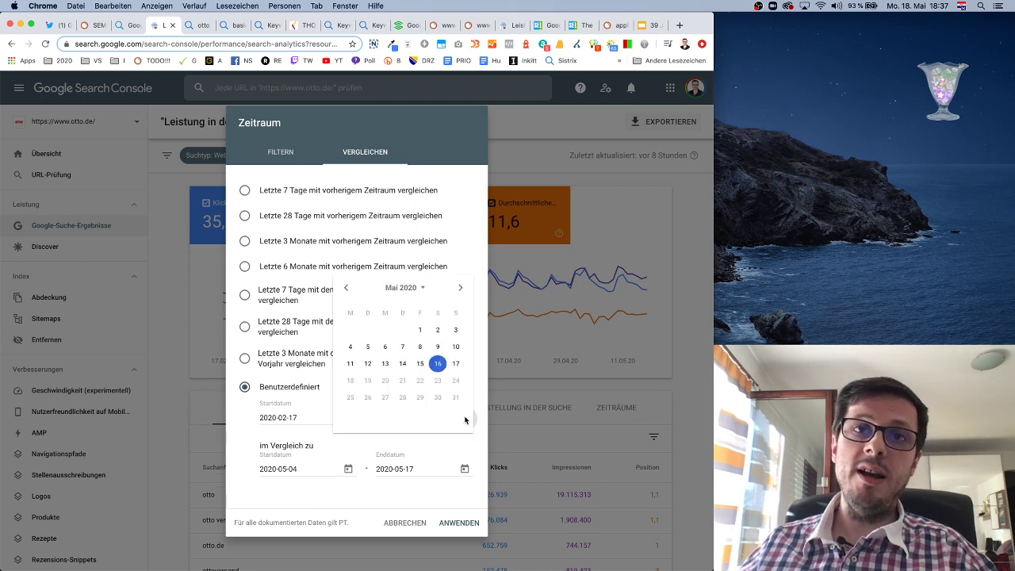
click(457, 330)
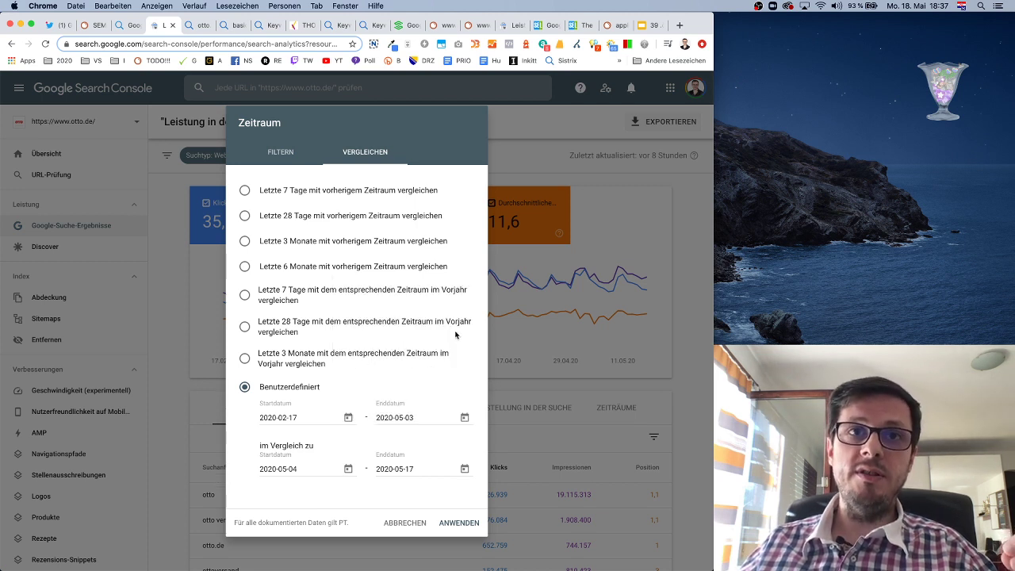
click(348, 417)
click(344, 288)
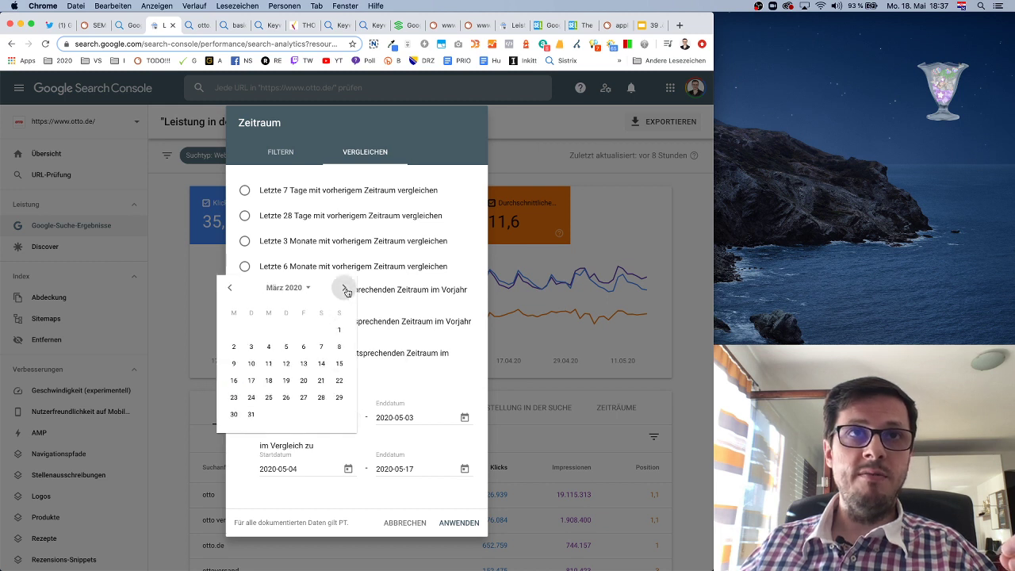
click(345, 289)
click(346, 290)
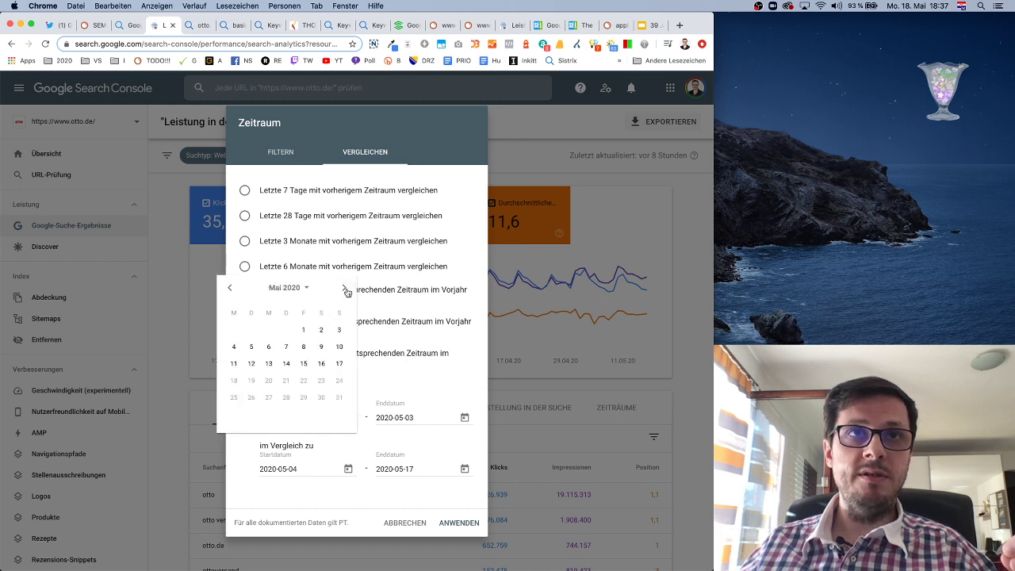
click(235, 289)
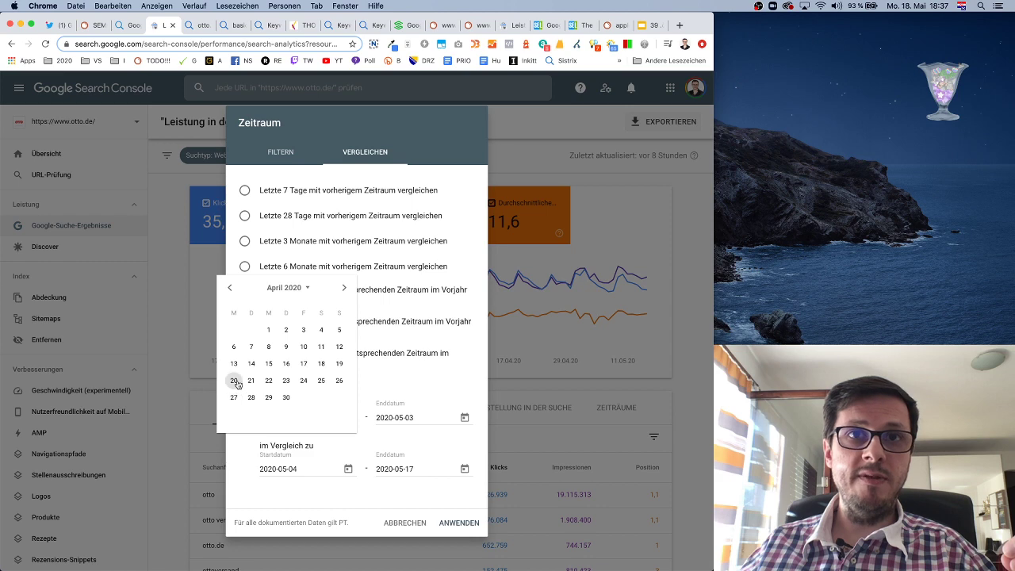
click(235, 381)
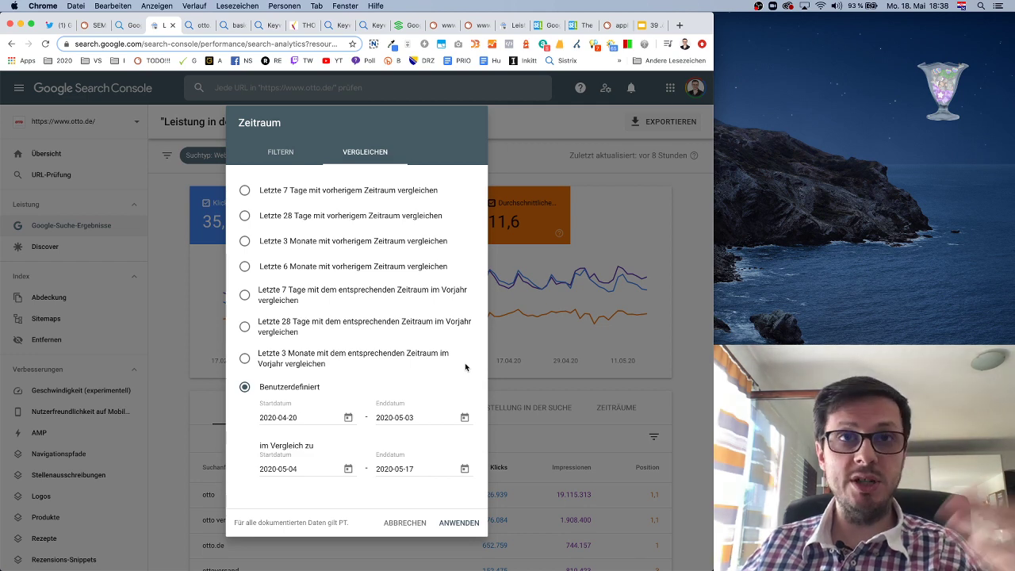
click(457, 522)
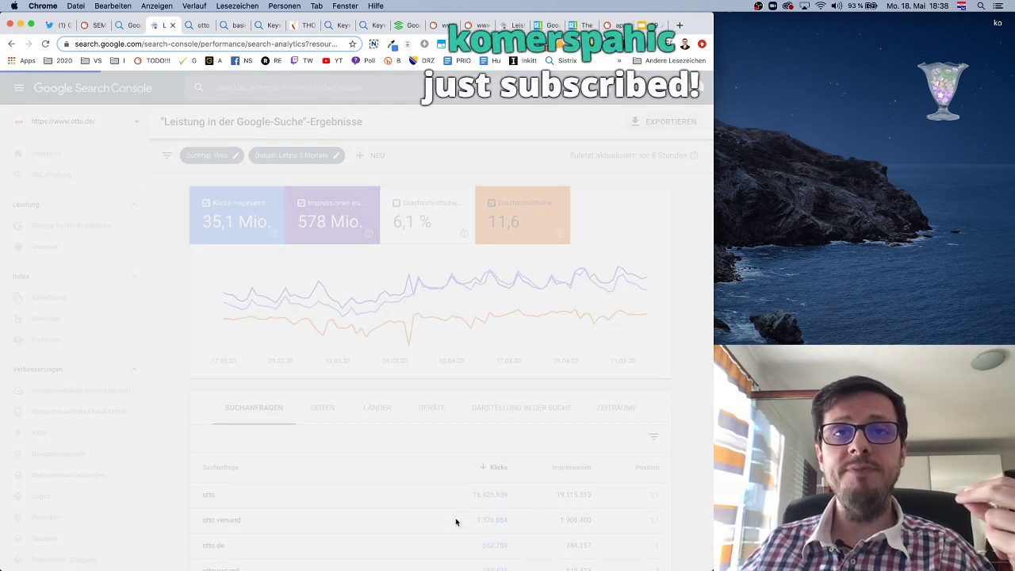
- Remove total clicks from the performance report and sort the search queries by impressions for 20.04.20 - 03.05.20 in descending order
scroll(486, 491, down, 2)
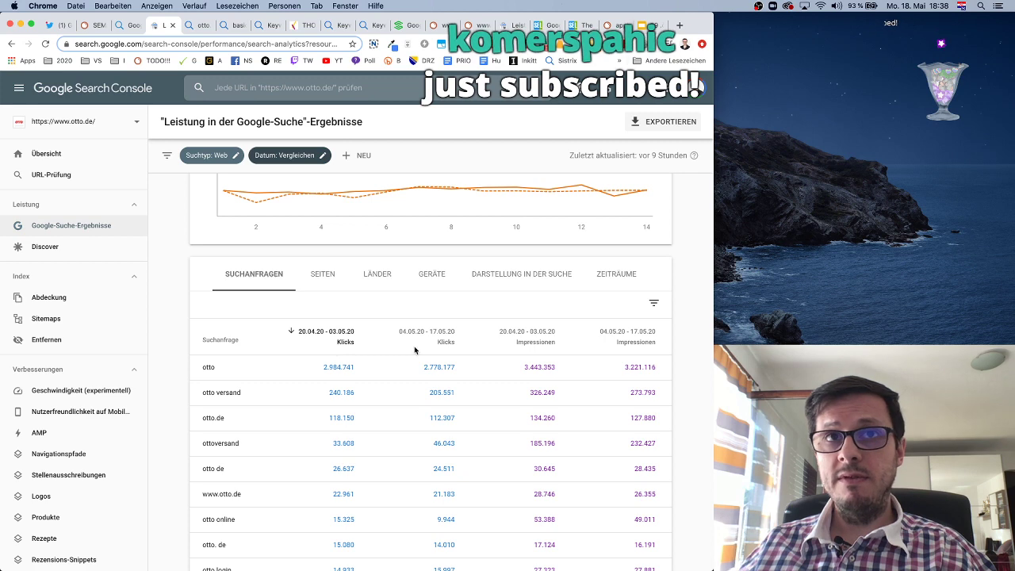
scroll(580, 346, up, 1)
scroll(580, 346, up, 3)
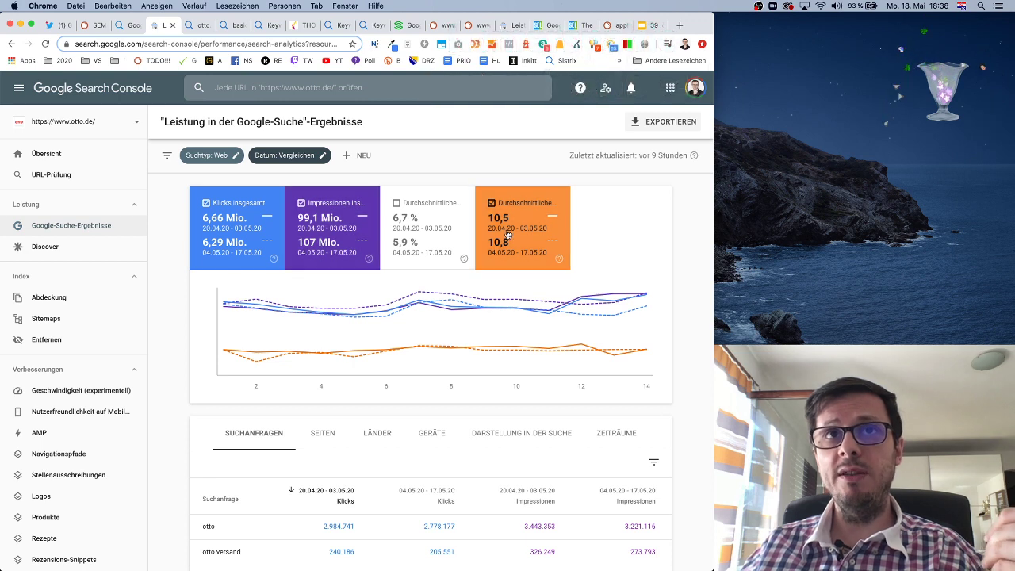
scroll(497, 430, down, 1)
scroll(497, 431, down, 3)
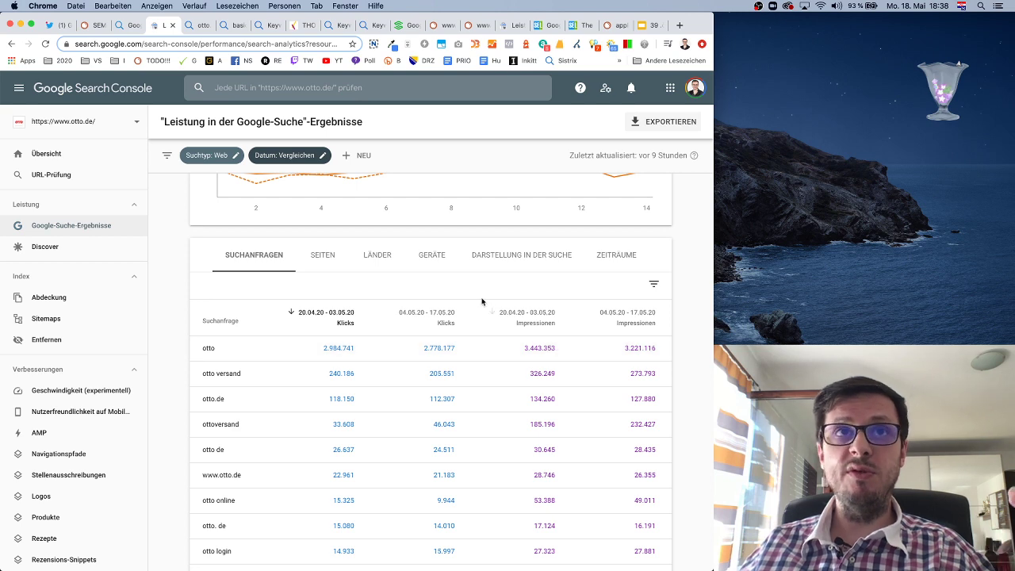
scroll(551, 353, up, 3)
click(267, 243)
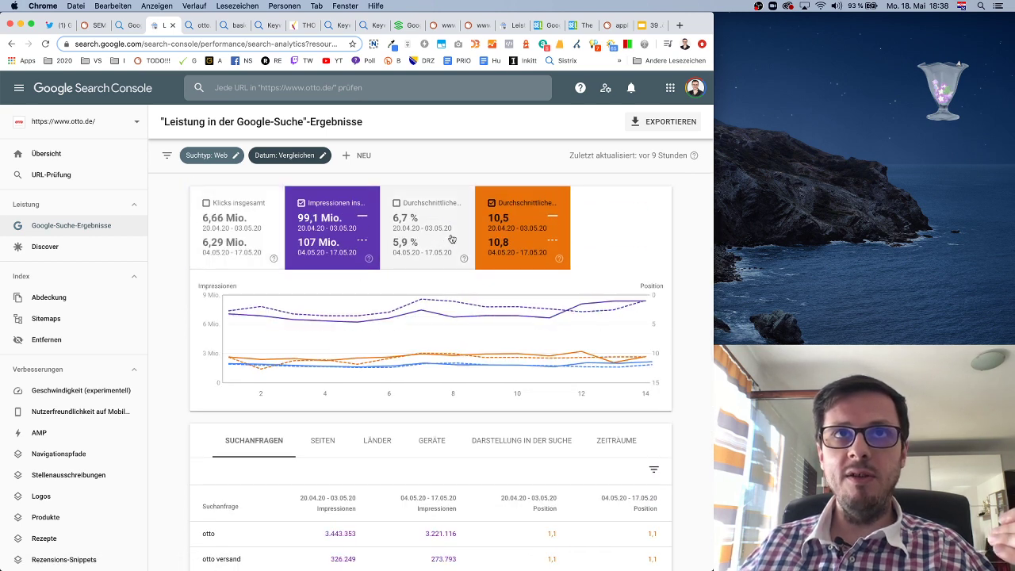
scroll(528, 396, down, 2)
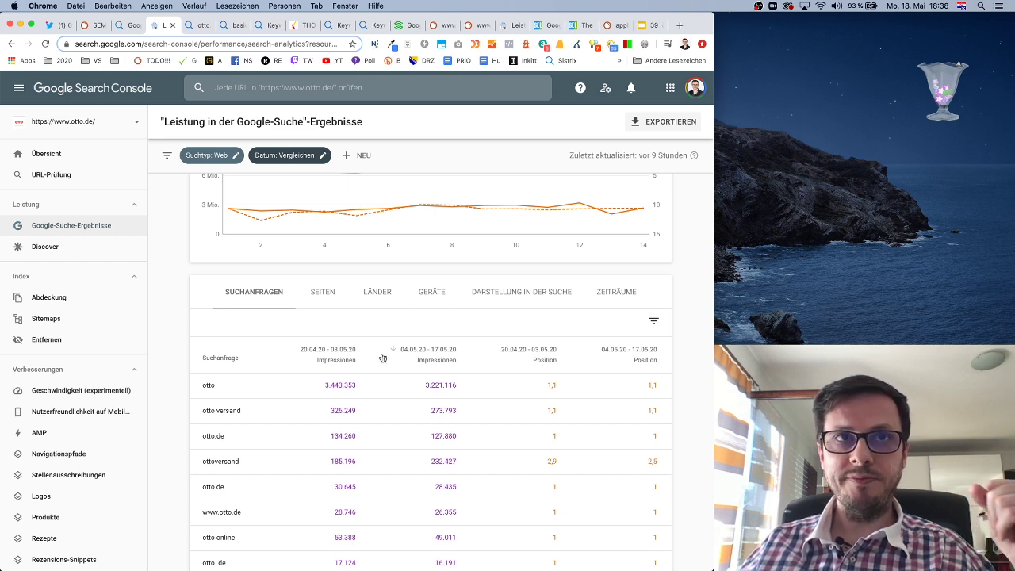
click(345, 357)
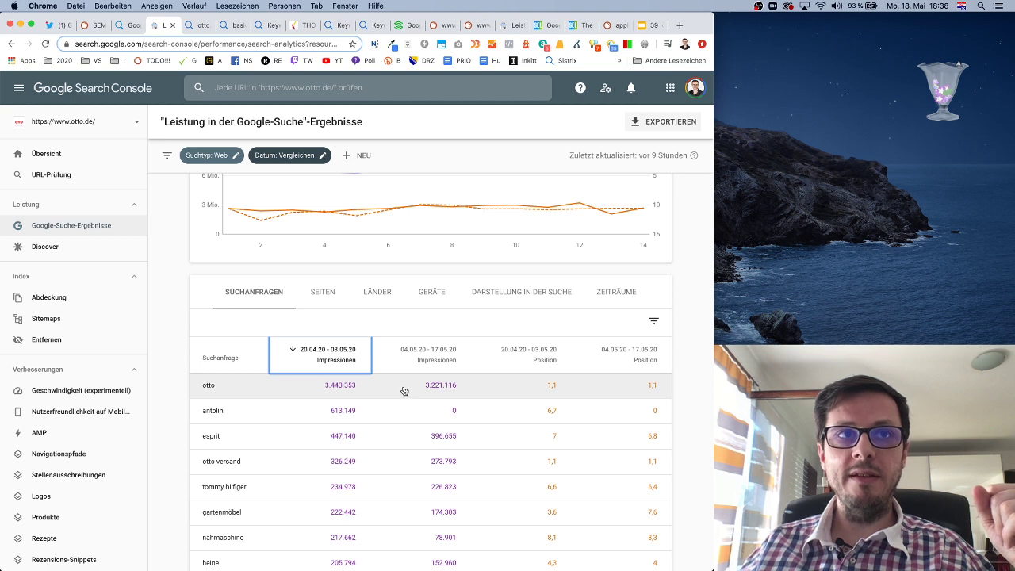
scroll(405, 377, down, 1)
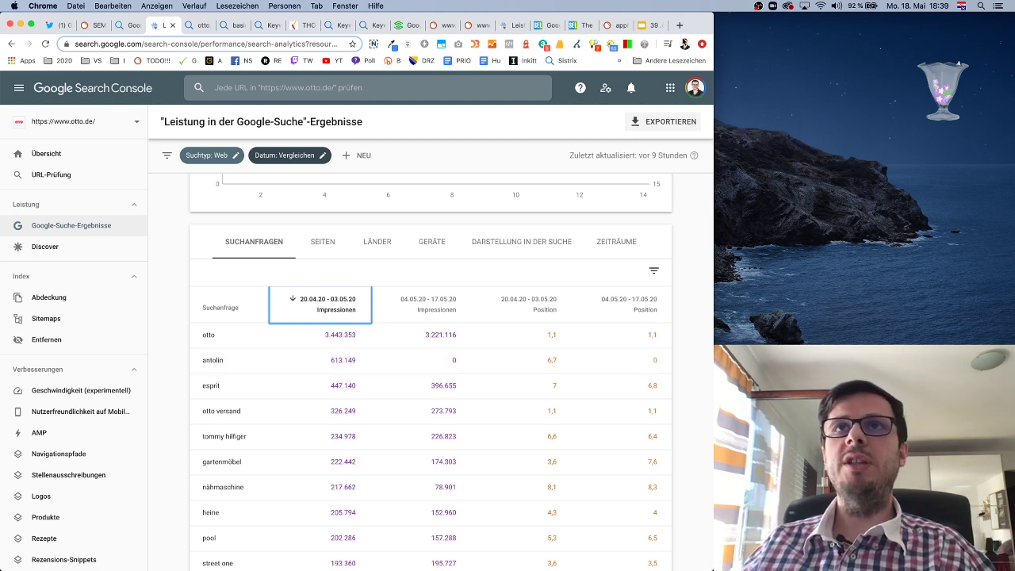
- Search Google for "antolin" in a new tab and look through the results to see the search intent
click(679, 26)
text(antolin)
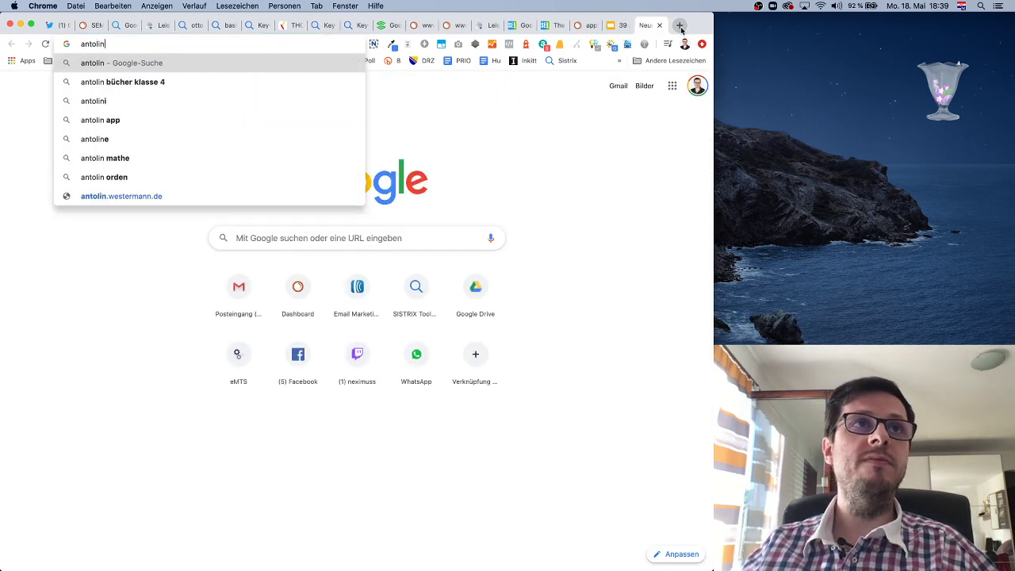
key(Return)
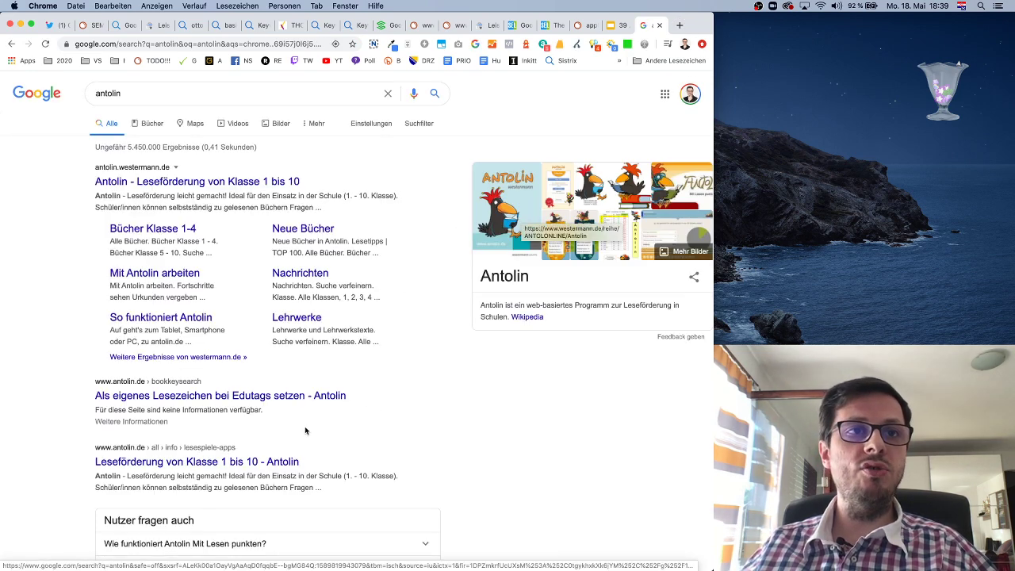
scroll(387, 451, down, 3)
scroll(460, 385, down, 3)
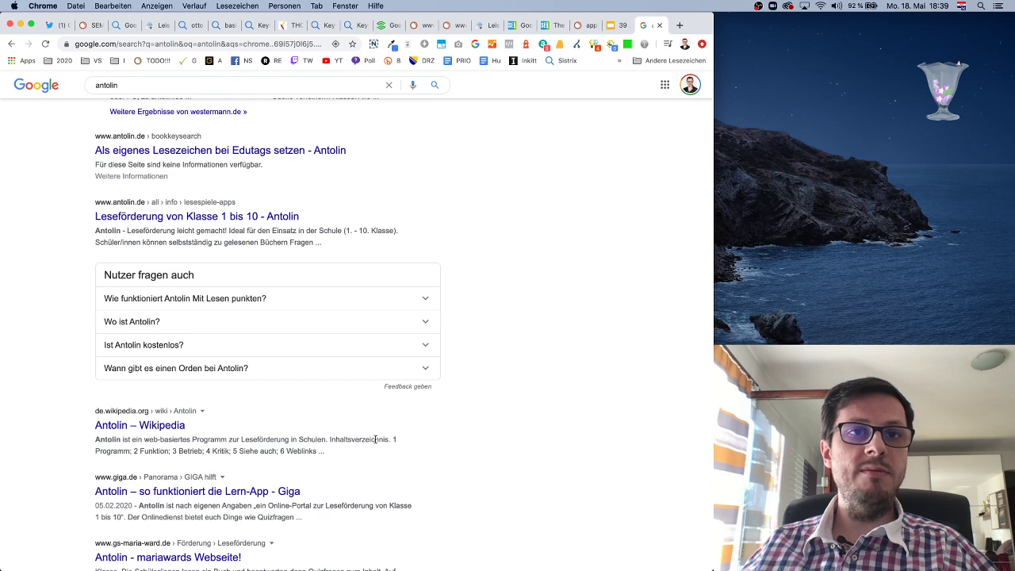
scroll(497, 385, up, 5)
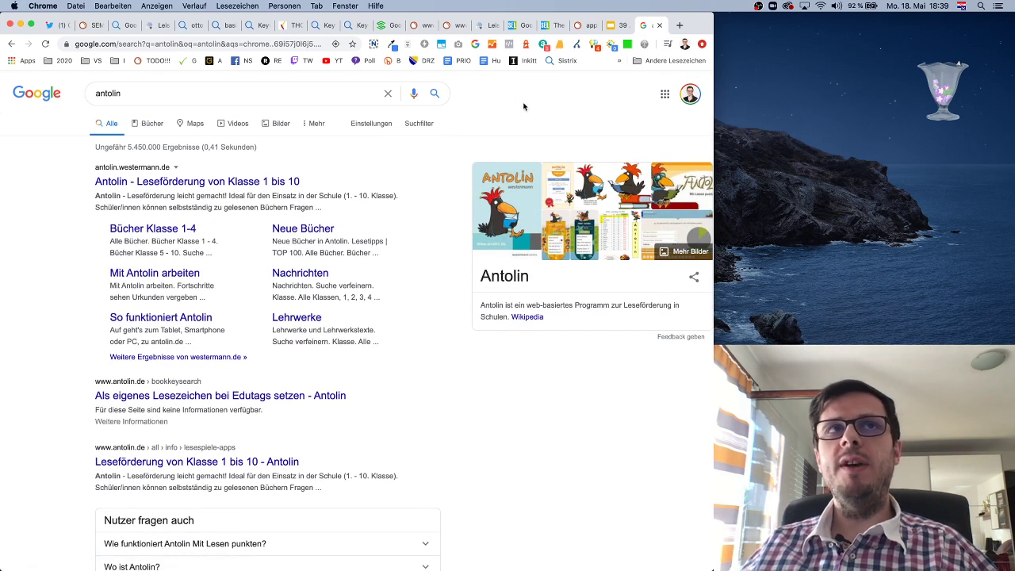
- Return to the otto.de query comparison in Search Console and show the next page of queries
click(191, 25)
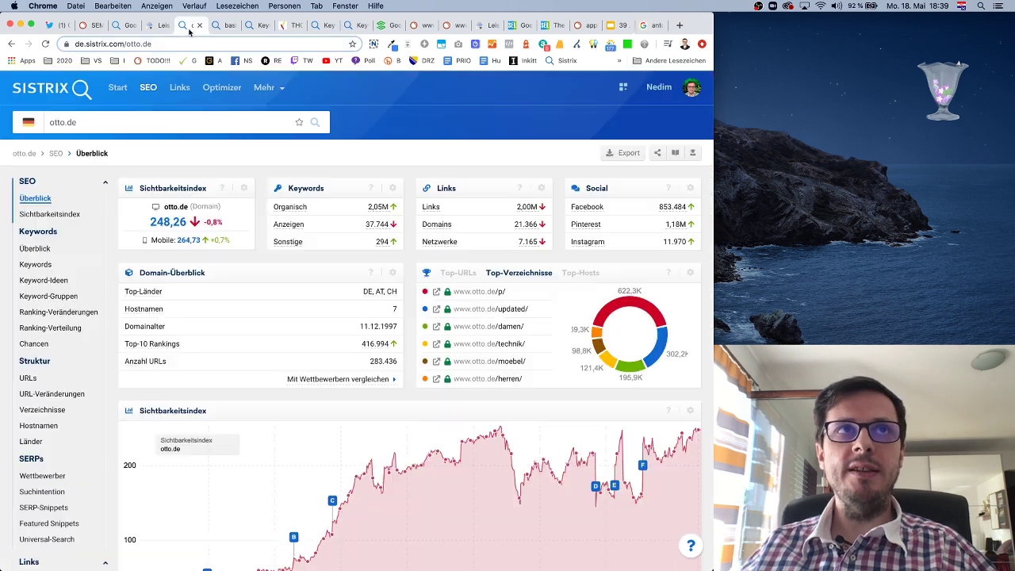
click(162, 26)
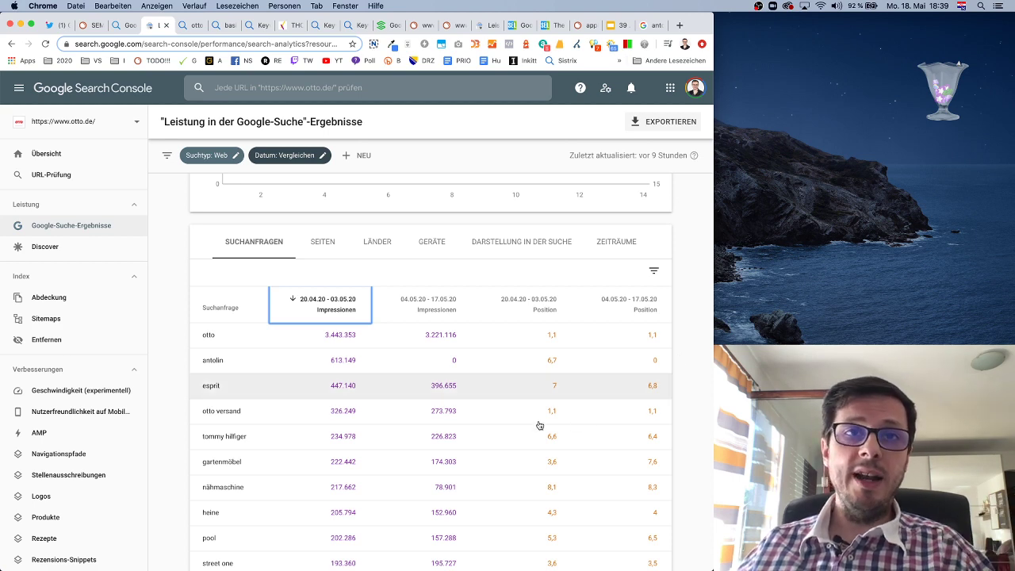
scroll(400, 441, down, 2)
scroll(400, 441, down, 1)
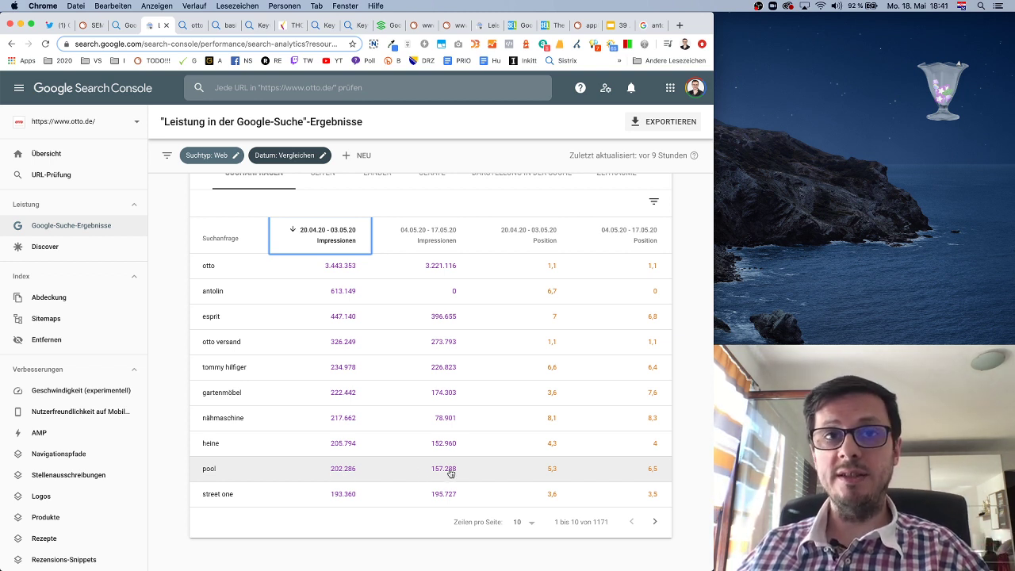
click(656, 523)
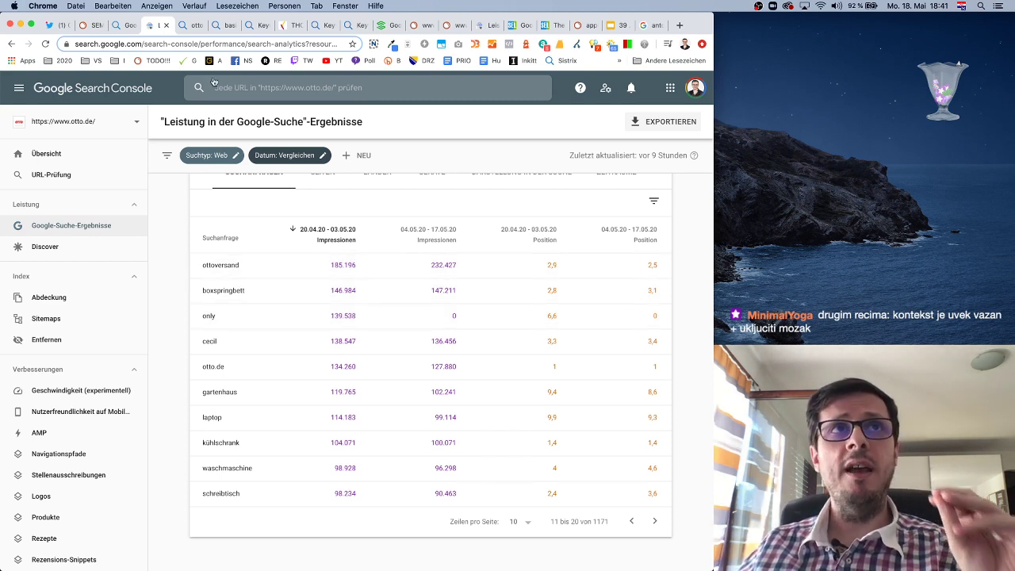
- Switch to the Sistrix overview of otto.de and display the full set of event markers on the Sichtbarkeitsindex chart
click(193, 29)
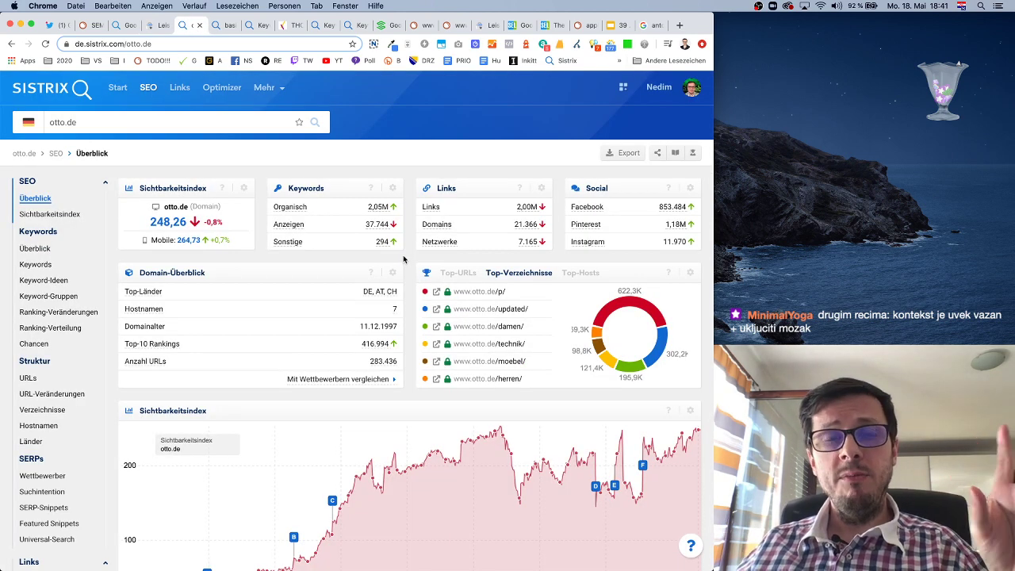
scroll(406, 266, down, 2)
scroll(405, 268, down, 1)
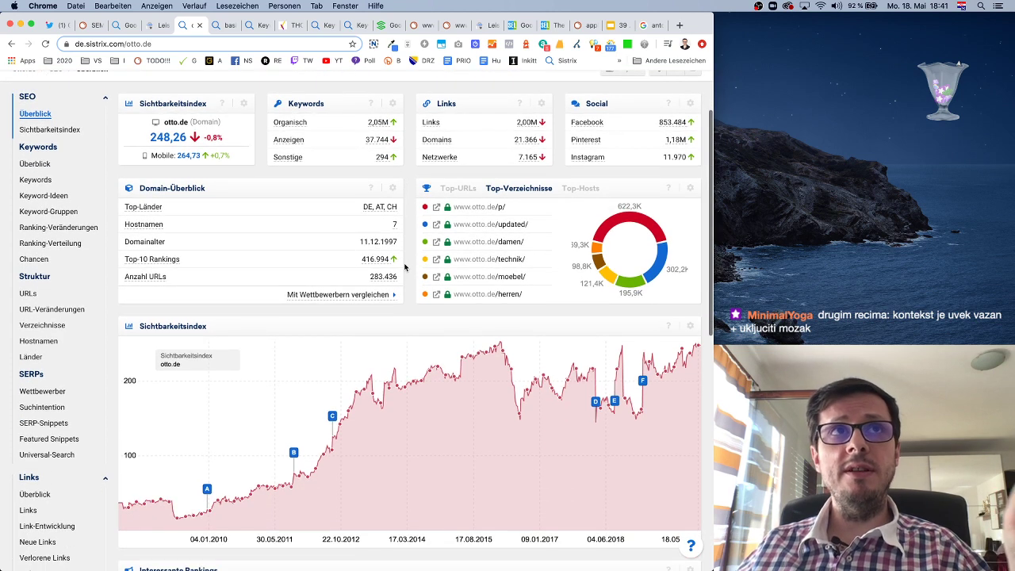
click(690, 326)
click(662, 370)
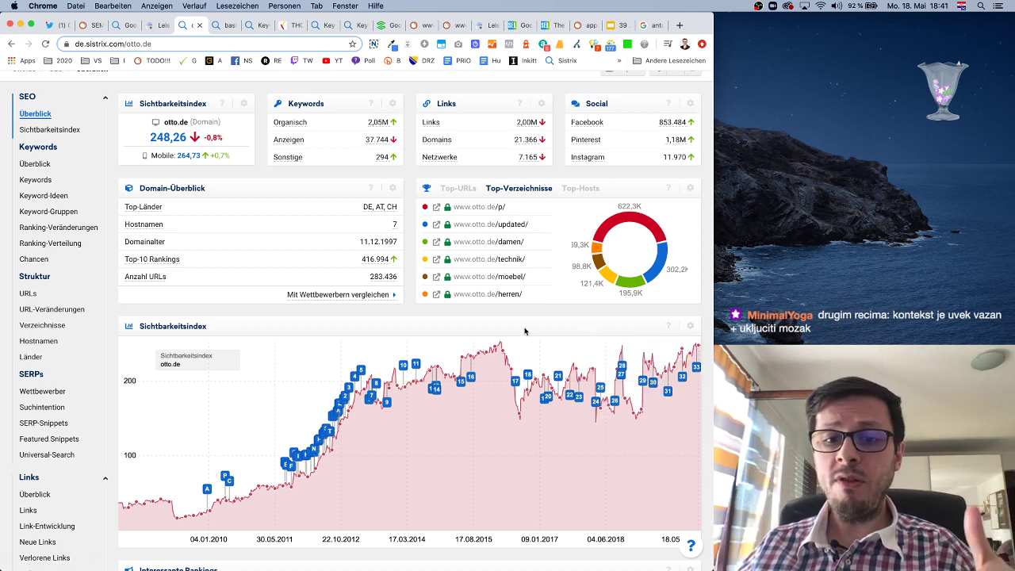
scroll(524, 332, down, 5)
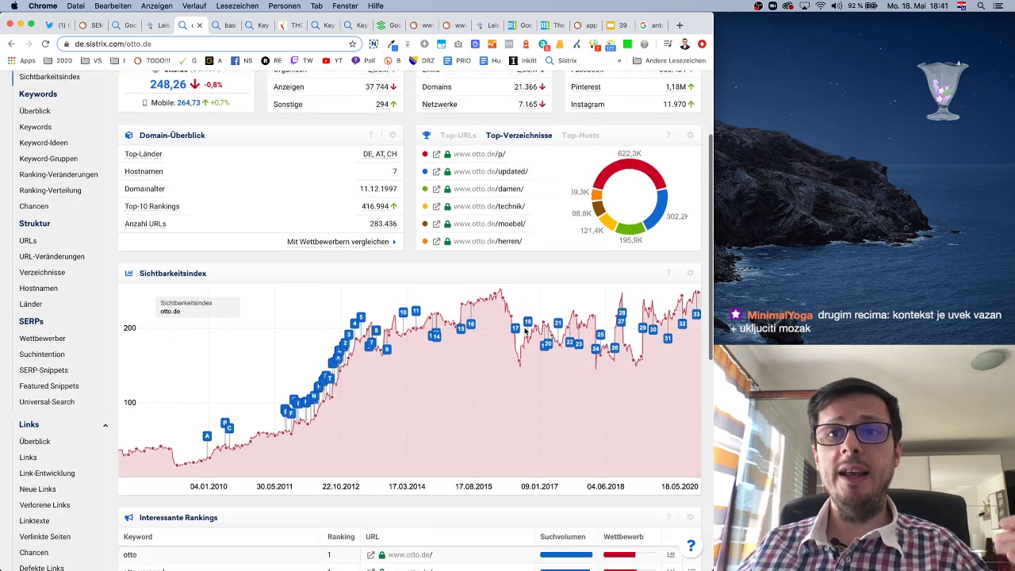
- Open the Ranking-Veränderungen report for otto.de and set Datum 1 to 03.05.2020
scroll(525, 332, up, 7)
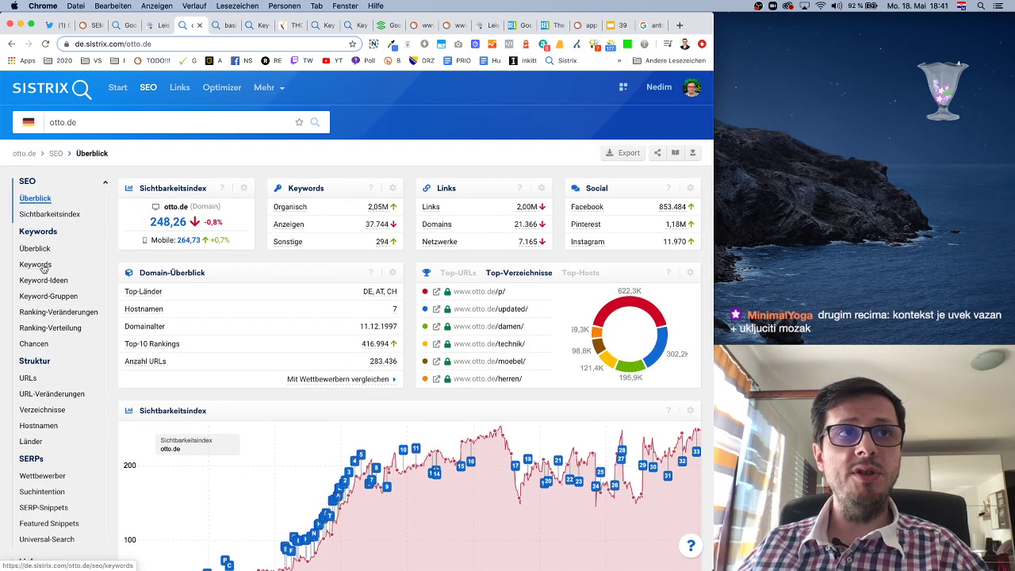
click(60, 311)
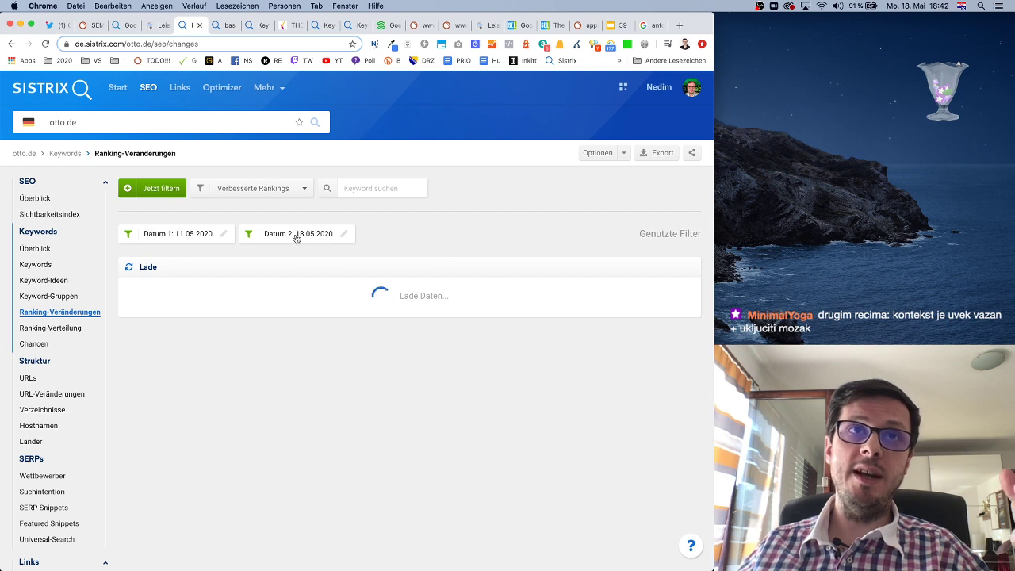
click(227, 237)
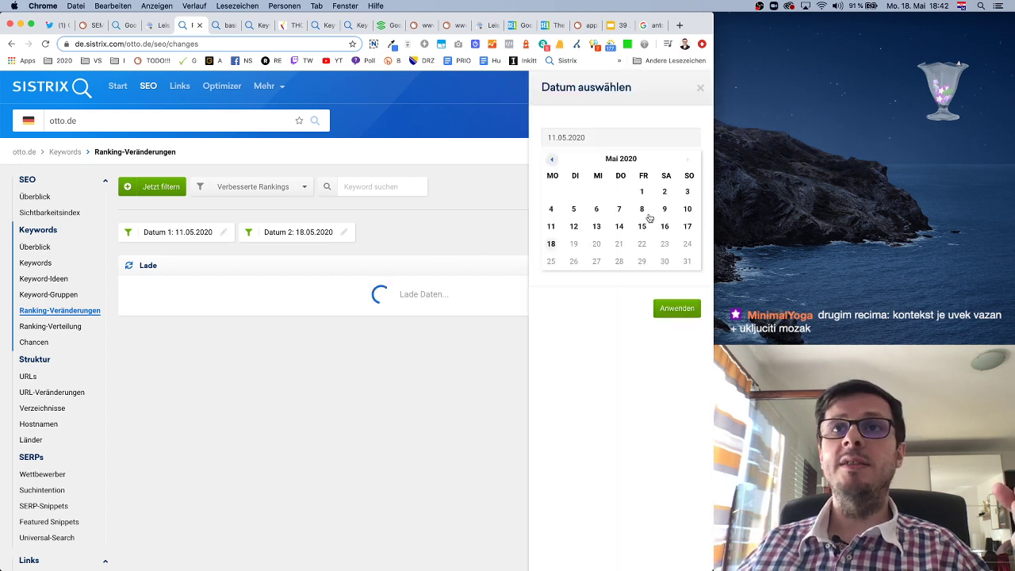
click(688, 192)
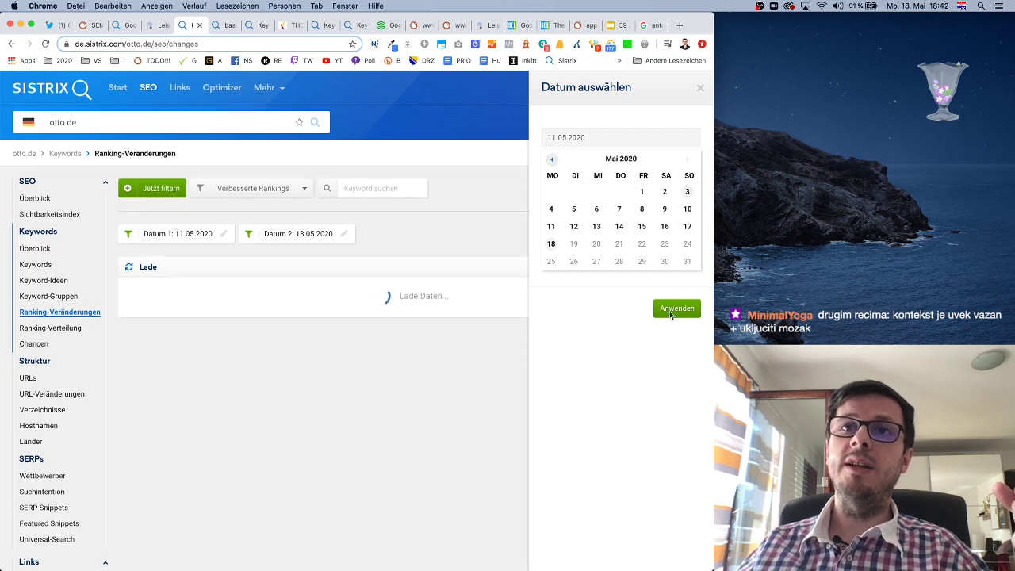
click(670, 310)
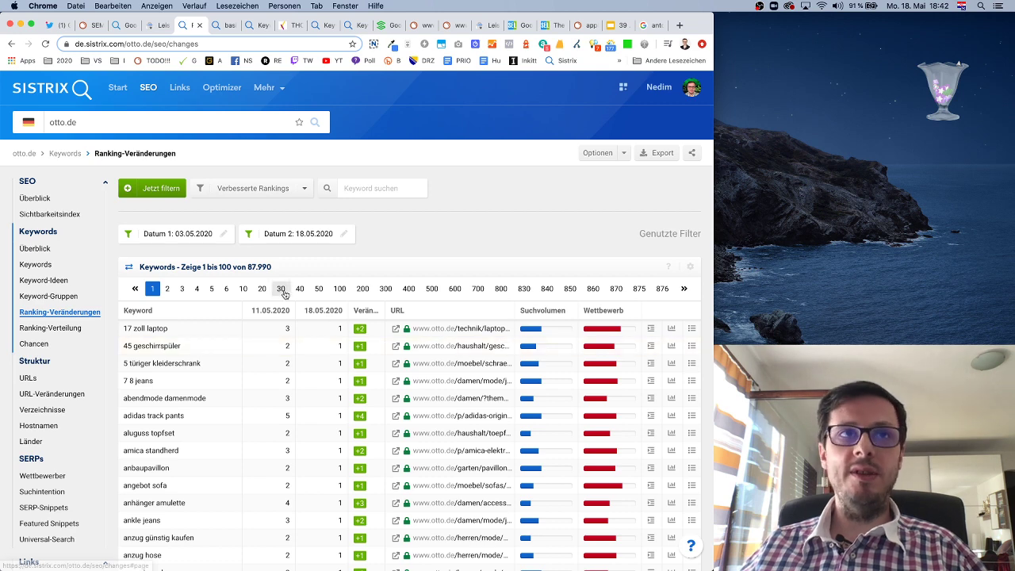
- Filter the ranking changes to Verlorene Top-10 Keywords and sort them by search volume in descending order
click(305, 191)
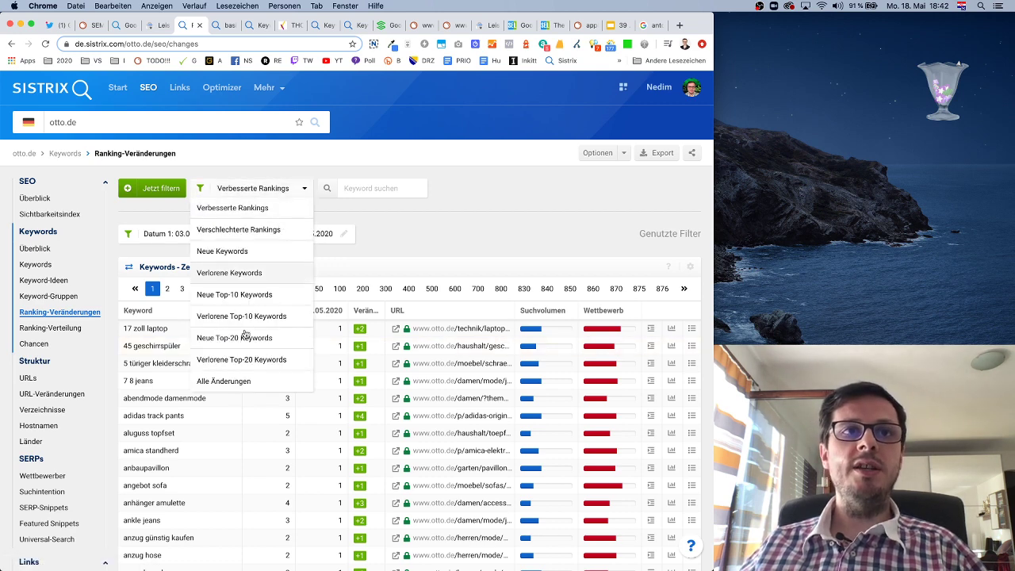
click(269, 318)
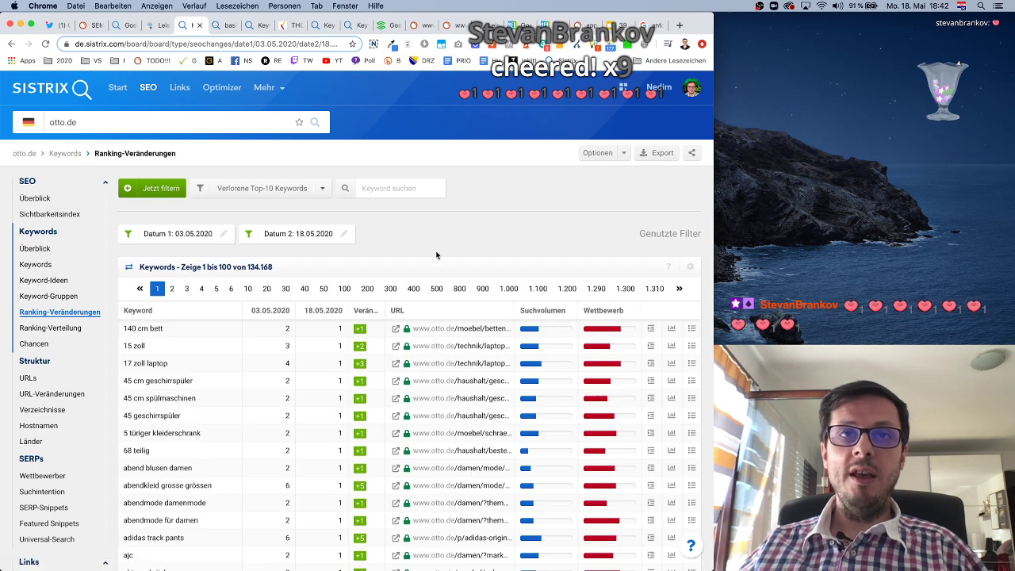
click(543, 310)
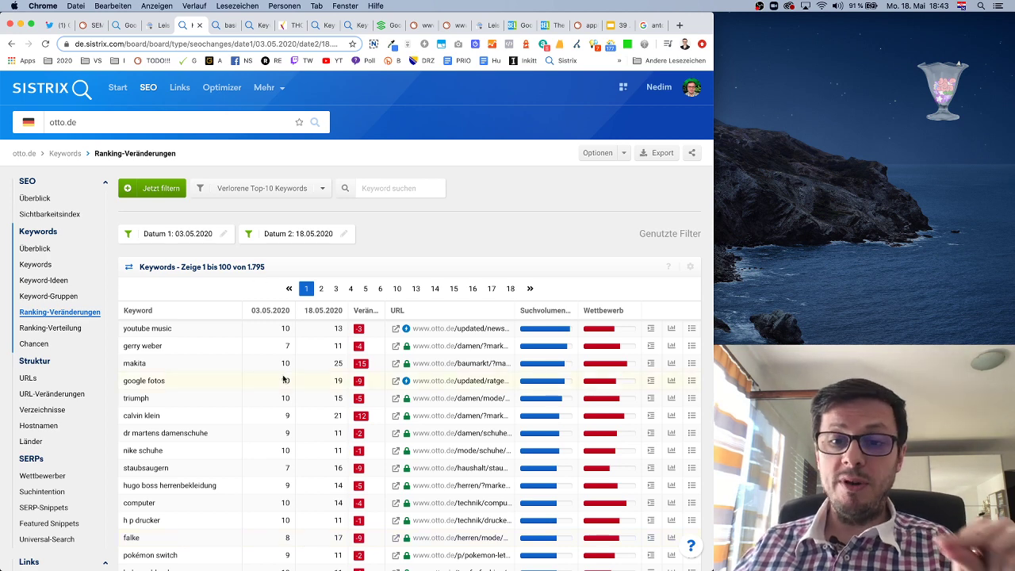
- Open the Sichtbarkeitsindex report for otto.de and examine its daily desktop, weekly desktop and weekly mobile charts
click(69, 215)
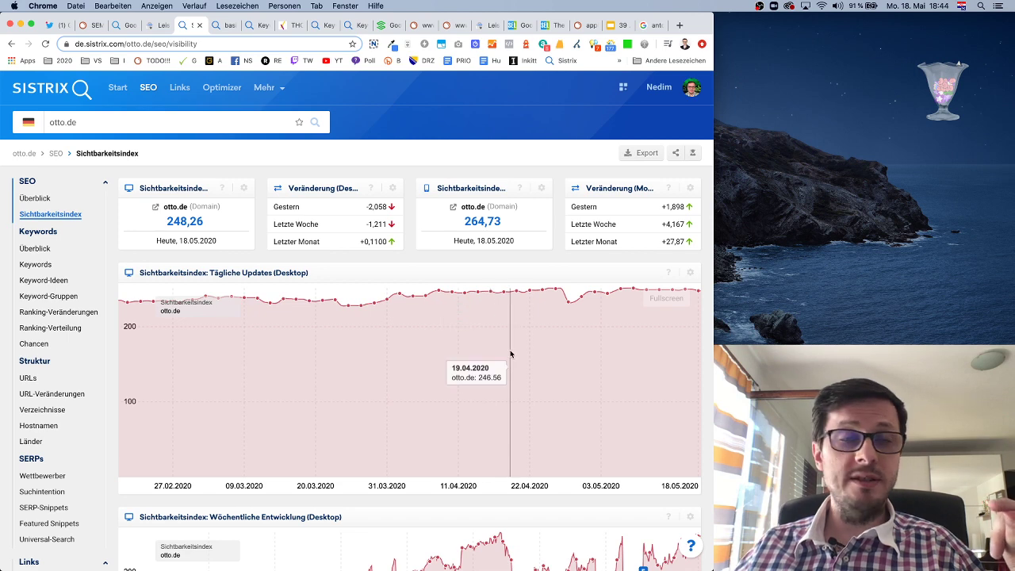
scroll(554, 404, down, 2)
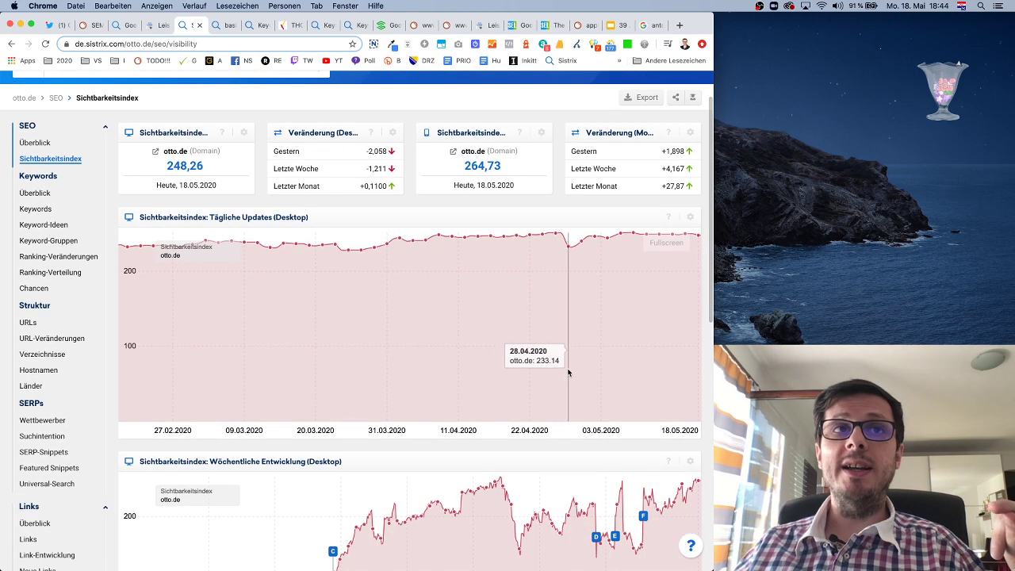
scroll(603, 373, up, 1)
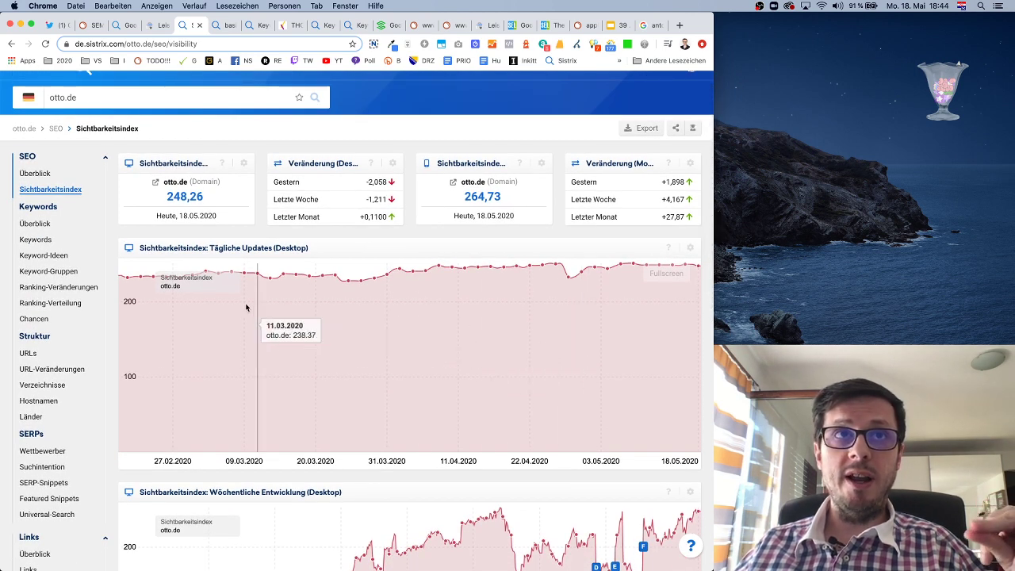
scroll(528, 328, down, 1)
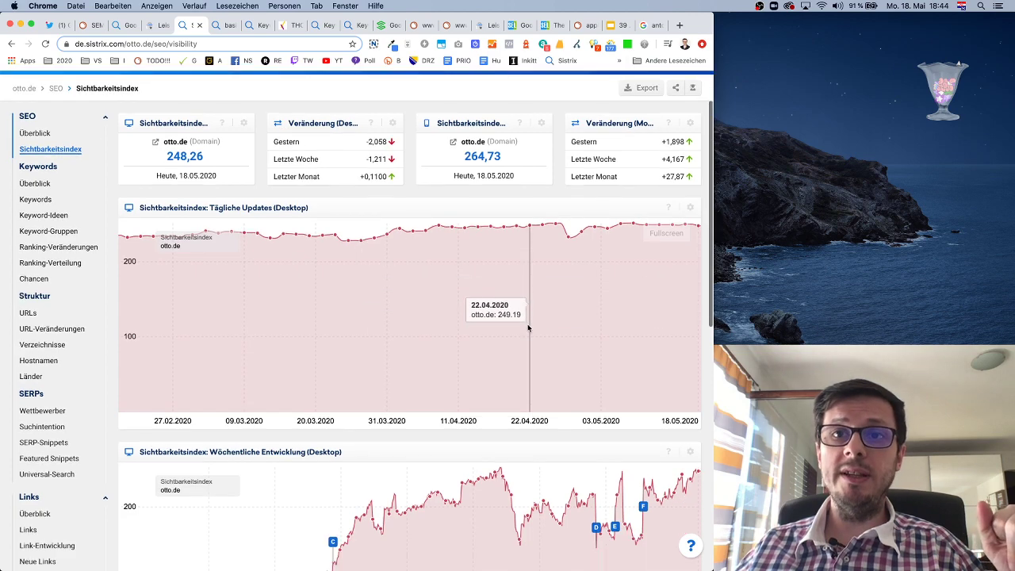
scroll(528, 327, down, 5)
scroll(529, 327, down, 2)
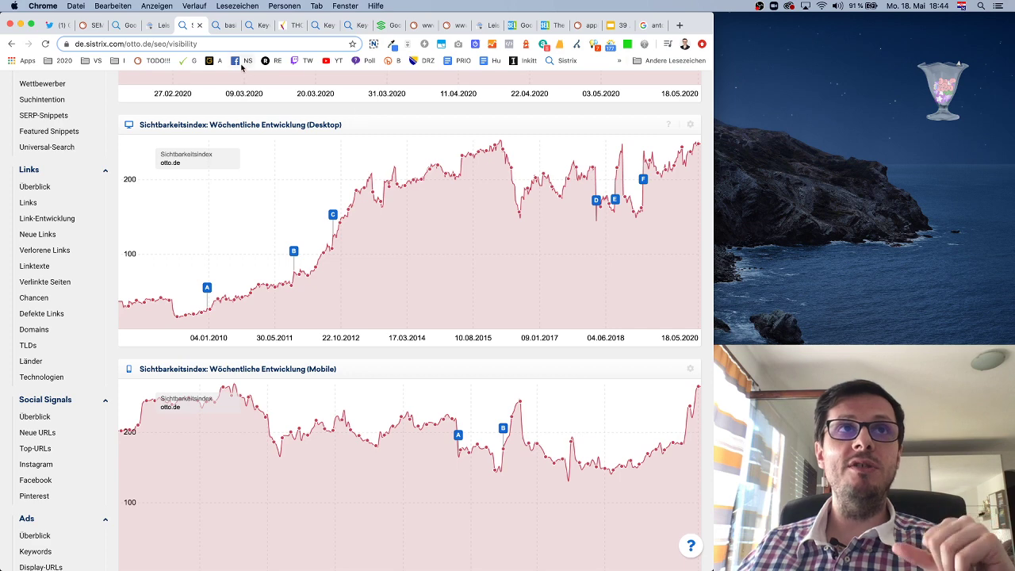
- Switch to the Sistrix article on the May 2020 Core Update and examine the change for basicthinking.de in the winners table
click(127, 26)
scroll(260, 200, up, 1)
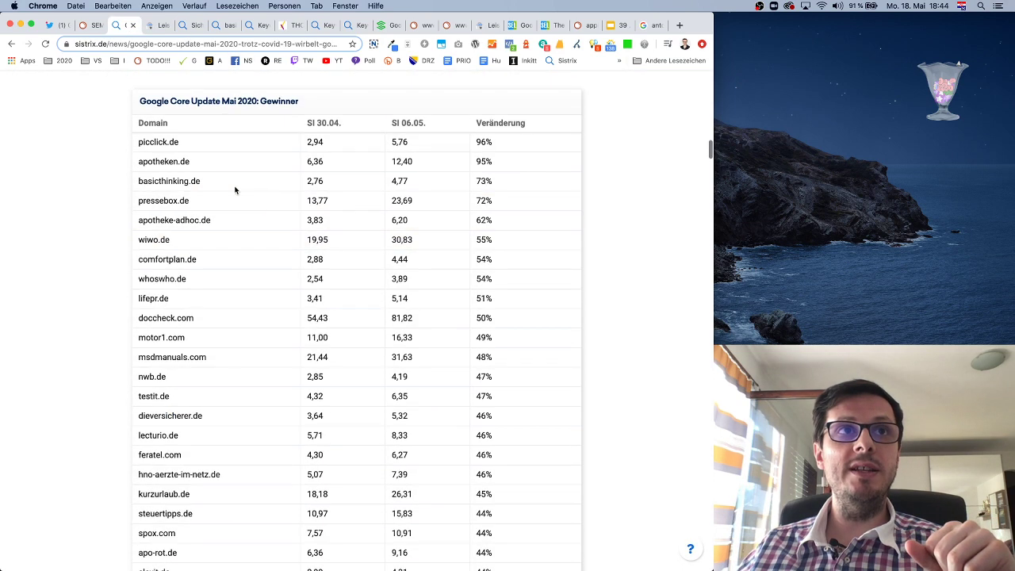
drag(140, 181, 198, 181)
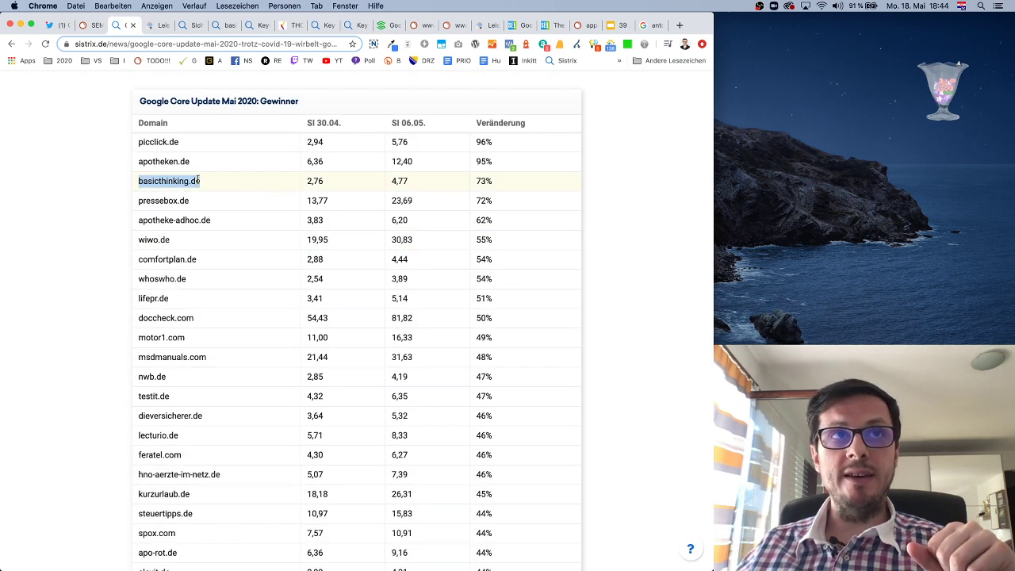
click(126, 181)
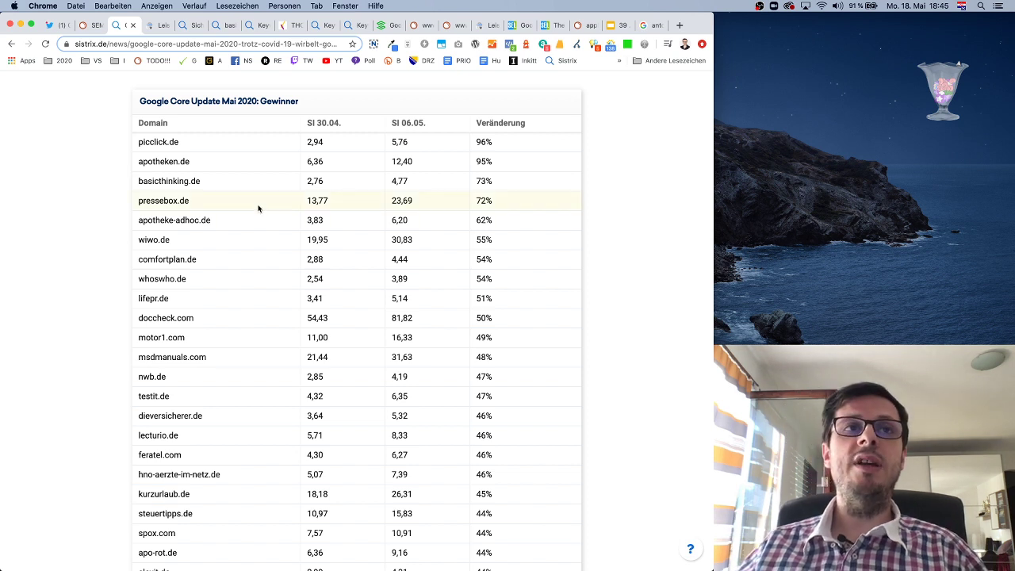
mouse_move(309, 181)
mouse_down()
mouse_move(329, 187)
mouse_move(303, 183)
mouse_up()
click(338, 183)
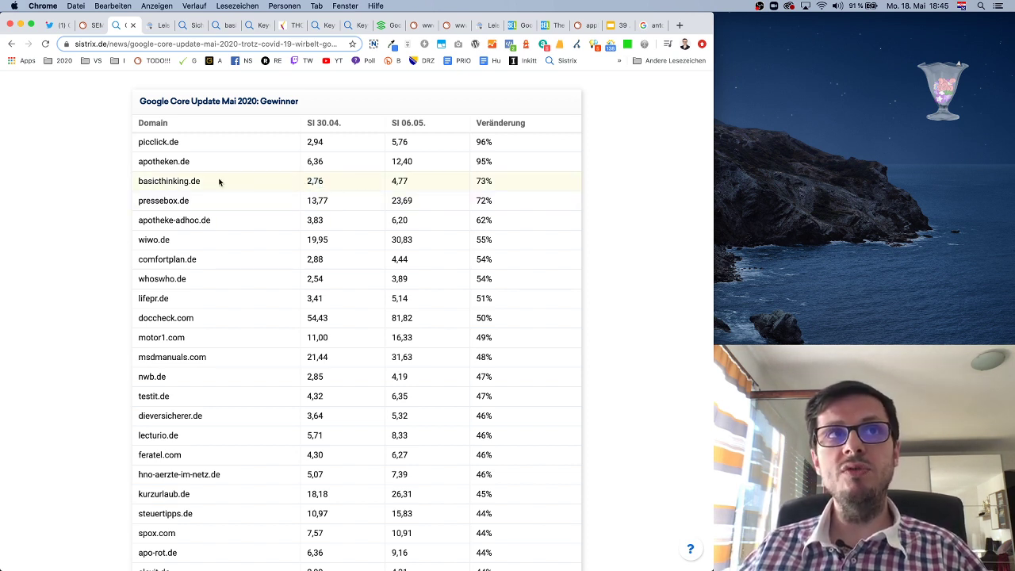
drag(477, 181, 501, 182)
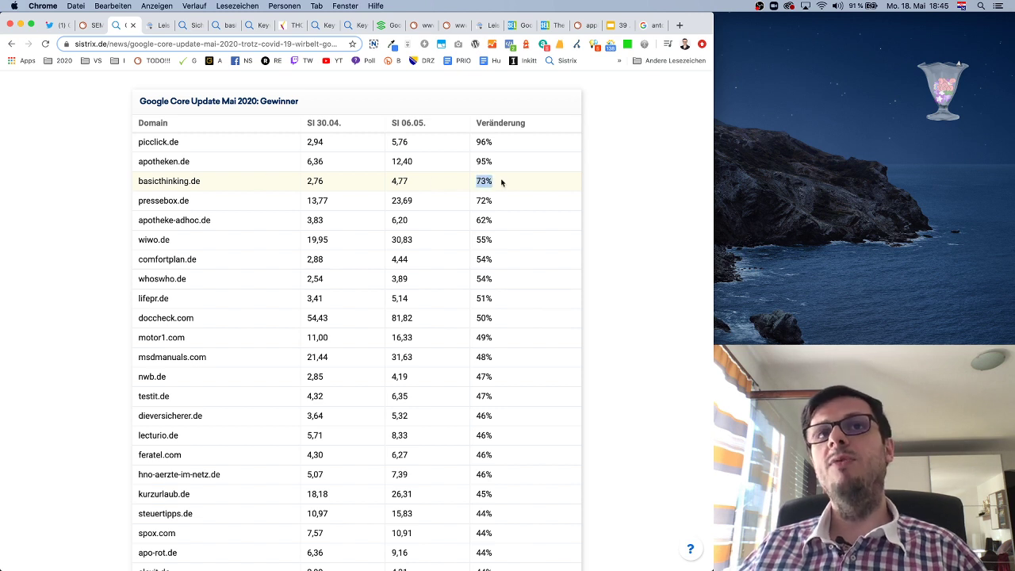
click(501, 182)
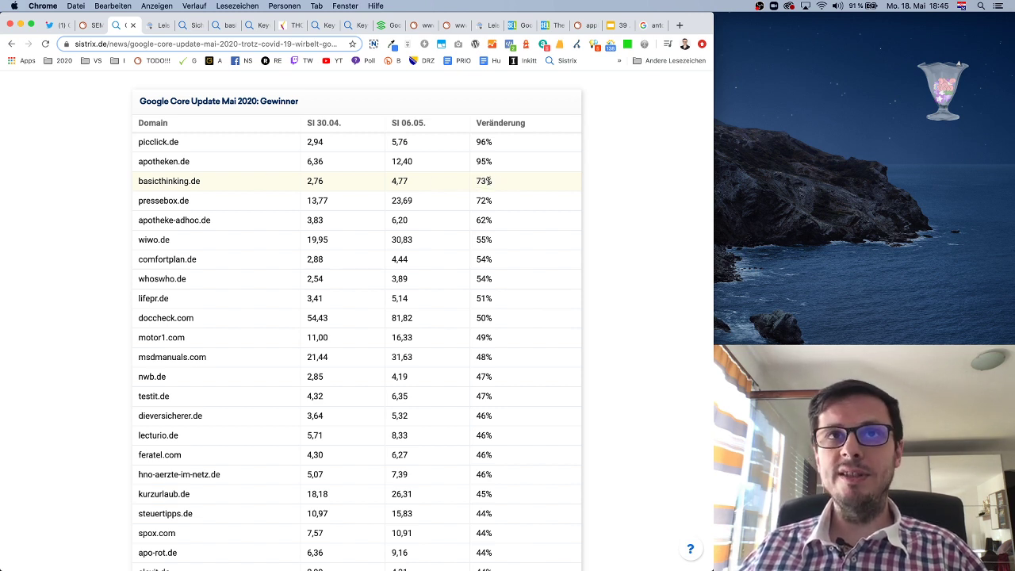
double_click(490, 181)
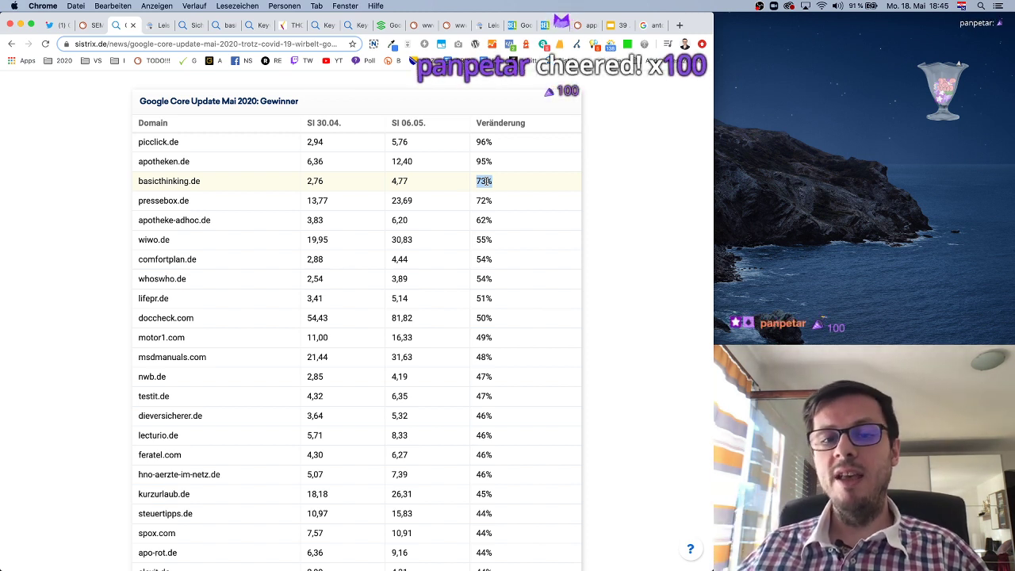
- Switch to basicthinking.de in Sistrix, open its Sichtbarkeitsindex report and examine the daily and weekly visibility charts
click(217, 26)
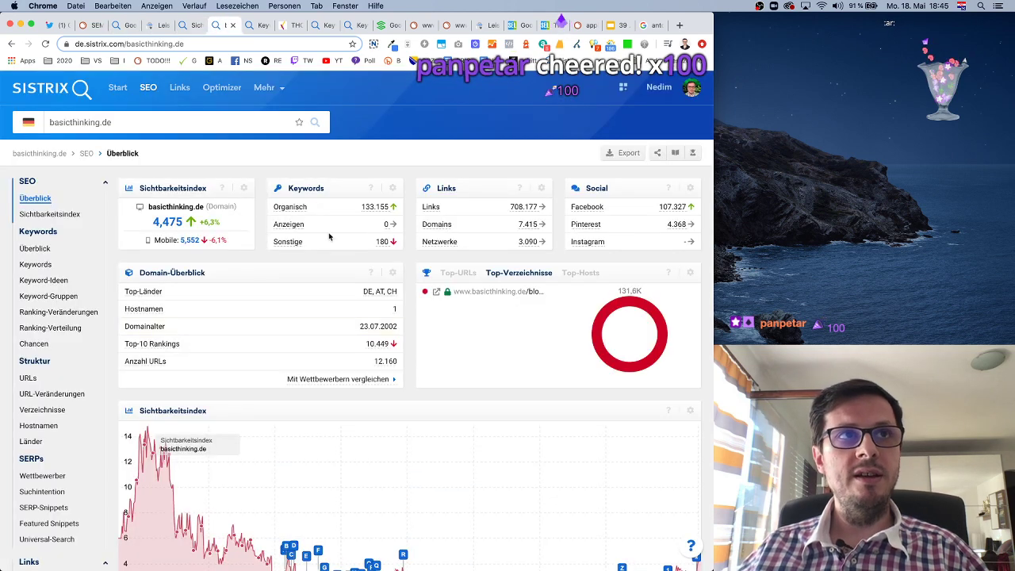
scroll(355, 267, down, 4)
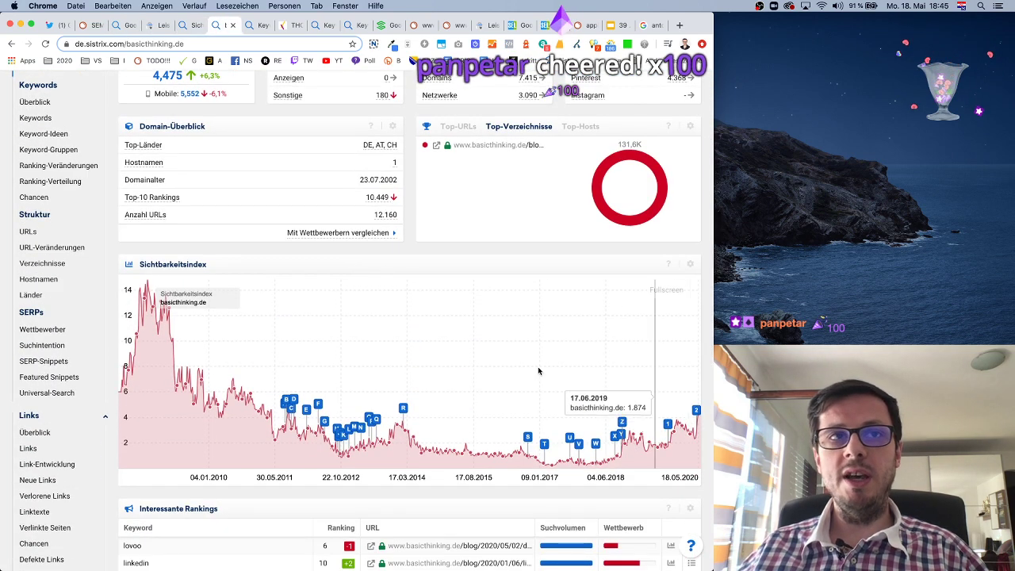
scroll(317, 301, up, 3)
click(51, 193)
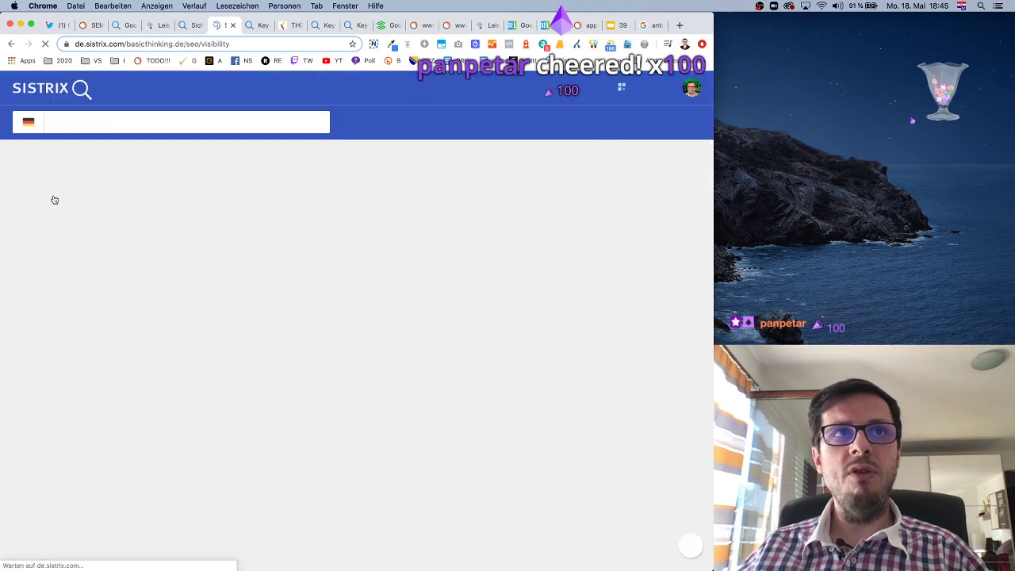
scroll(571, 378, down, 10)
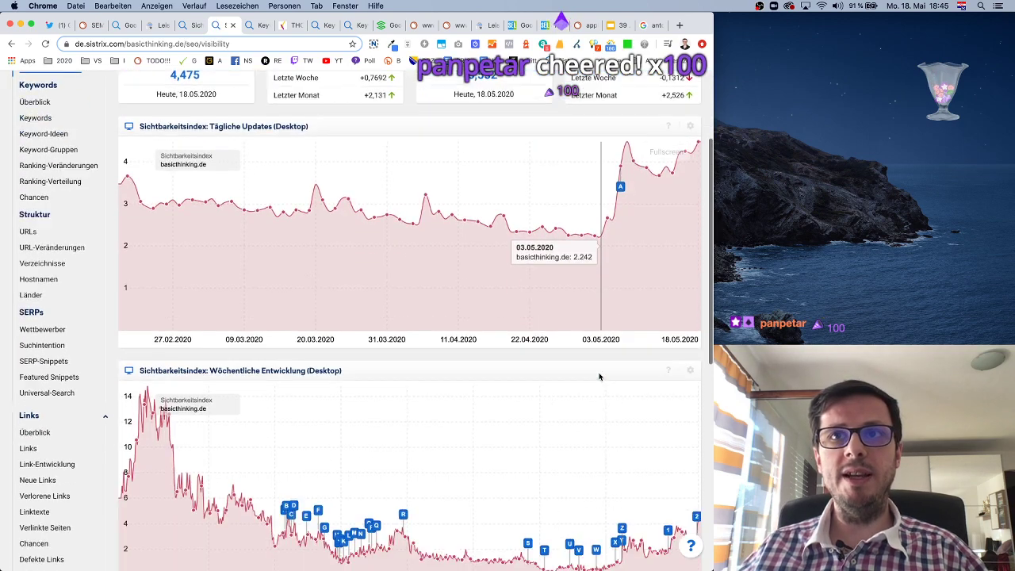
scroll(600, 376, up, 1)
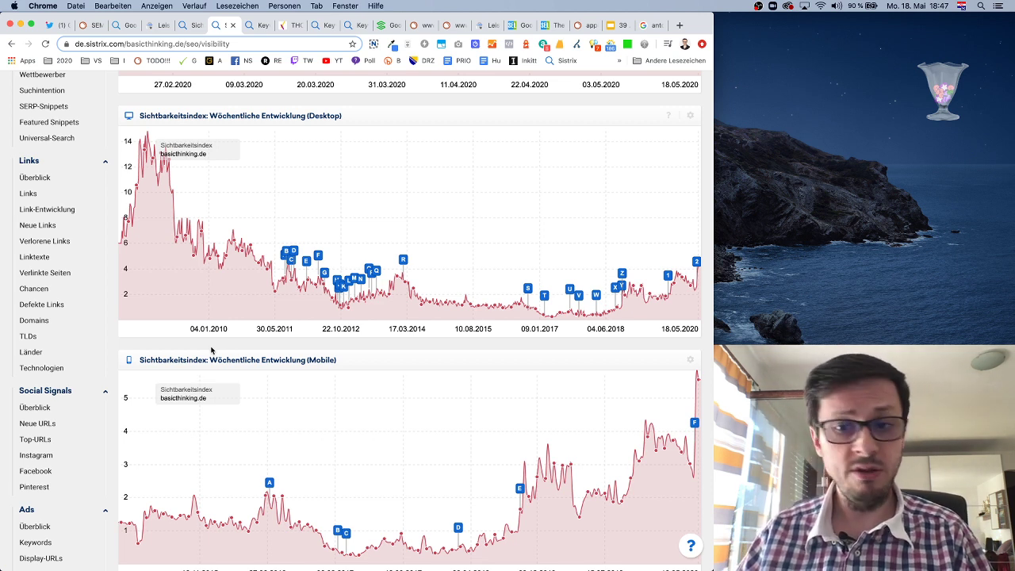
- View uhrcenter.de's lost top-10 keywords, search Google for "thomas sabo" in a new tab and look through the results
click(260, 27)
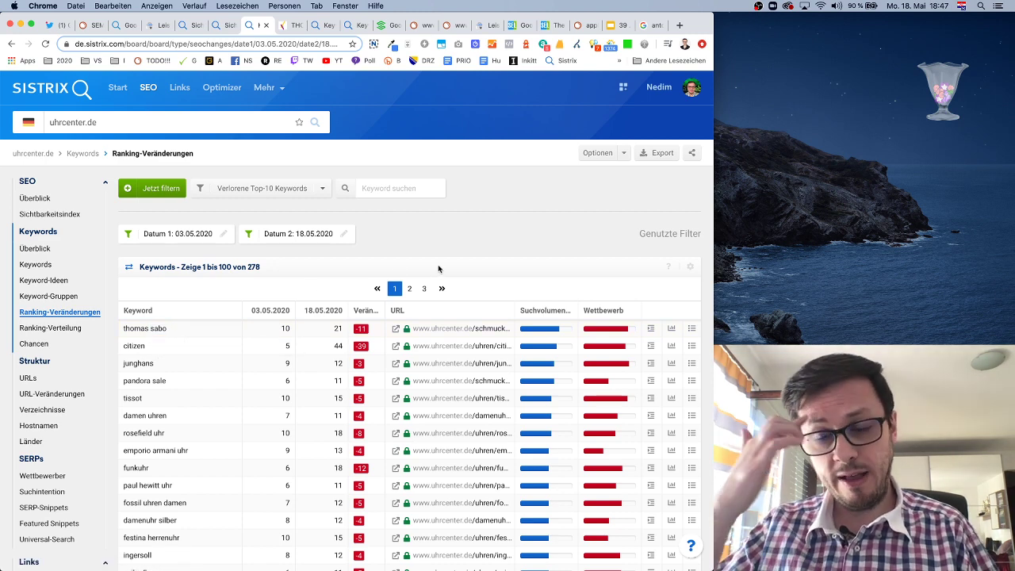
click(680, 25)
text(thomas sabo)
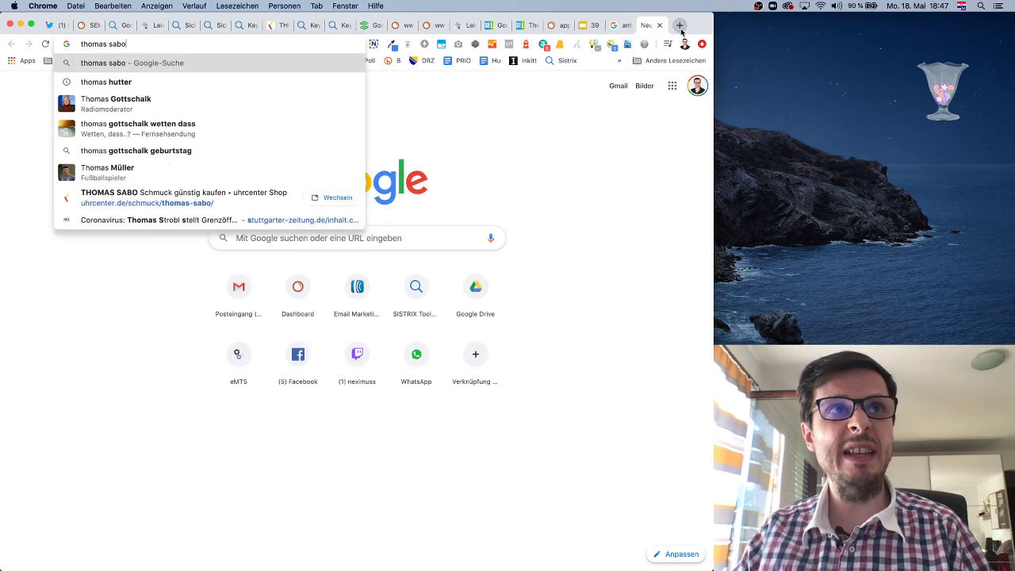
key(Return)
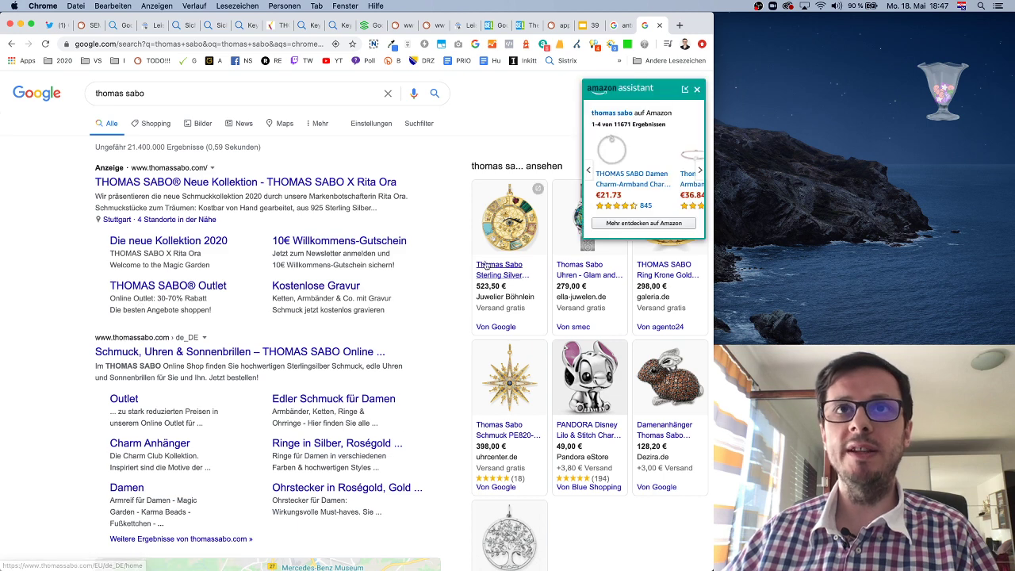
click(699, 94)
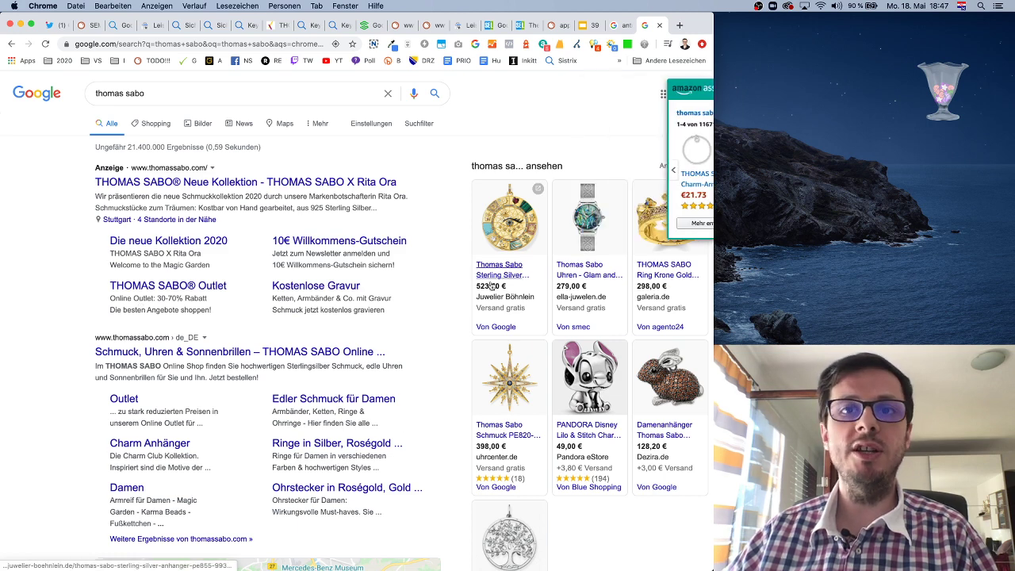
scroll(439, 350, down, 2)
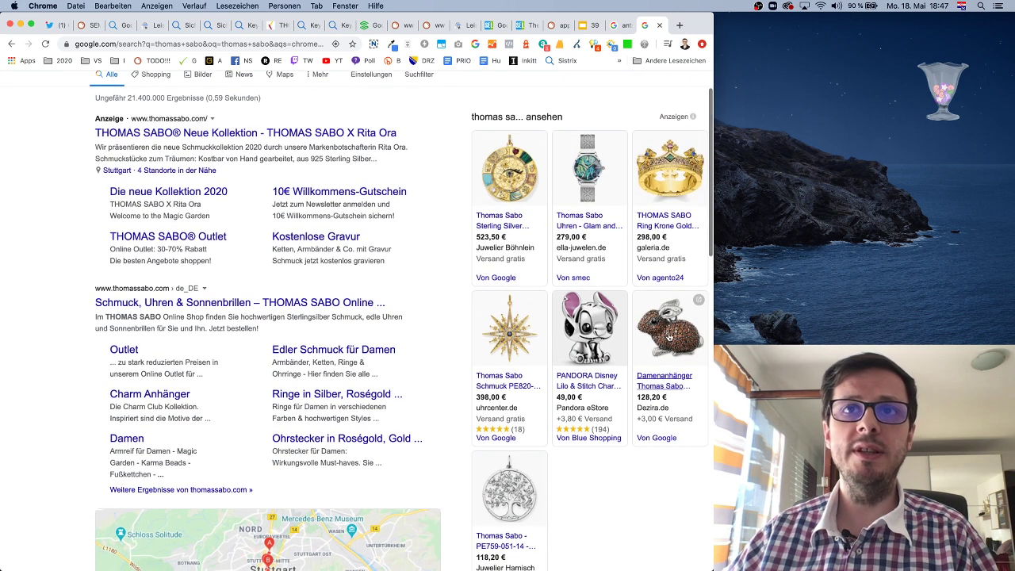
scroll(439, 350, down, 10)
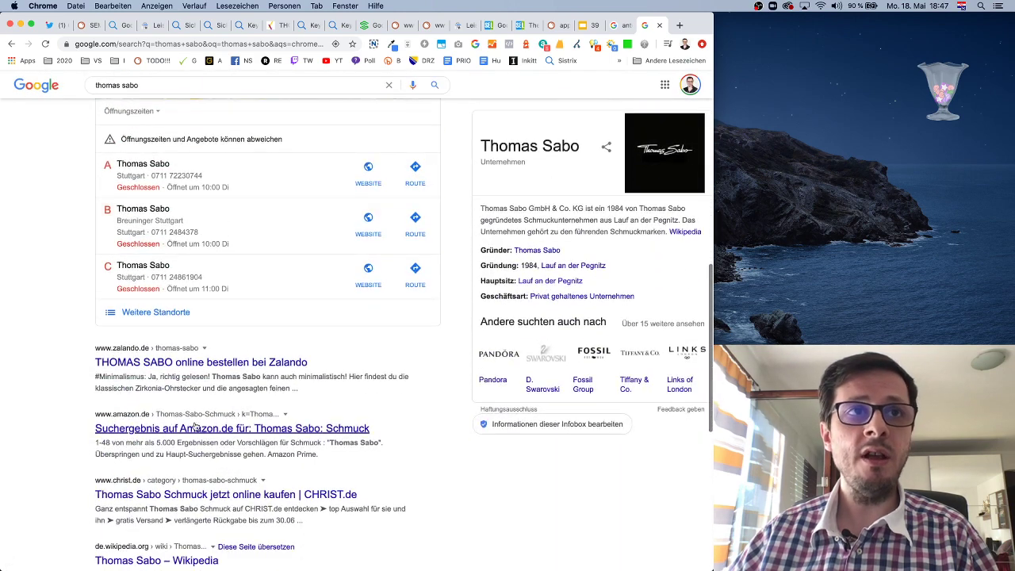
- Open the Zalando and CHRIST.de results for "thomas sabo" in new tabs
scroll(456, 356, down, 3)
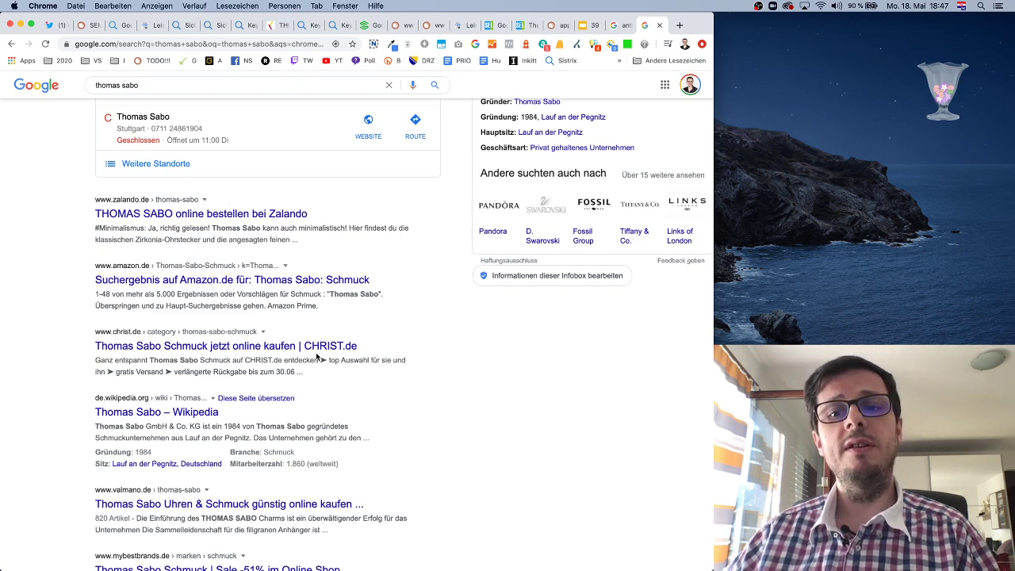
super+click(182, 216)
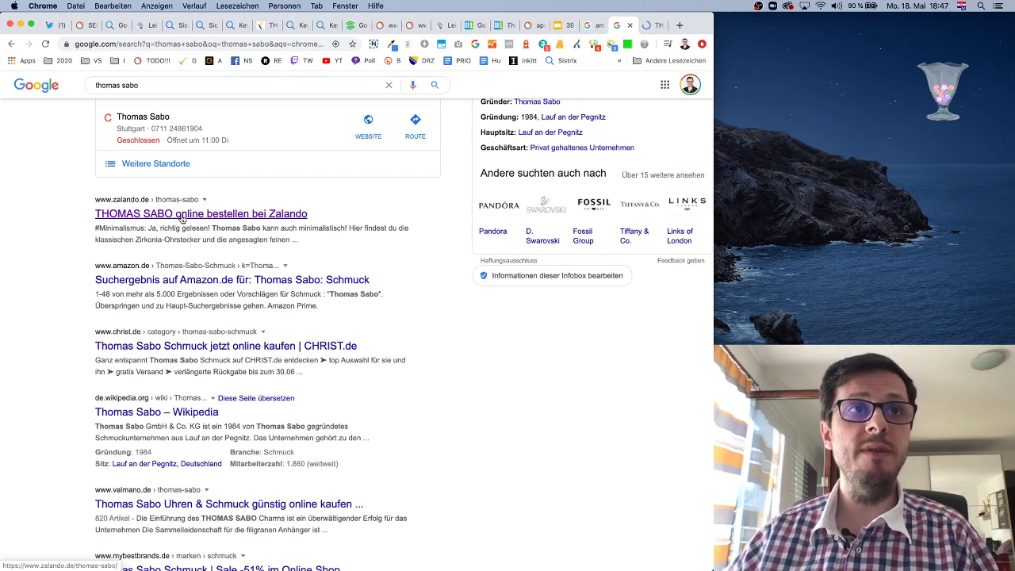
super+click(194, 348)
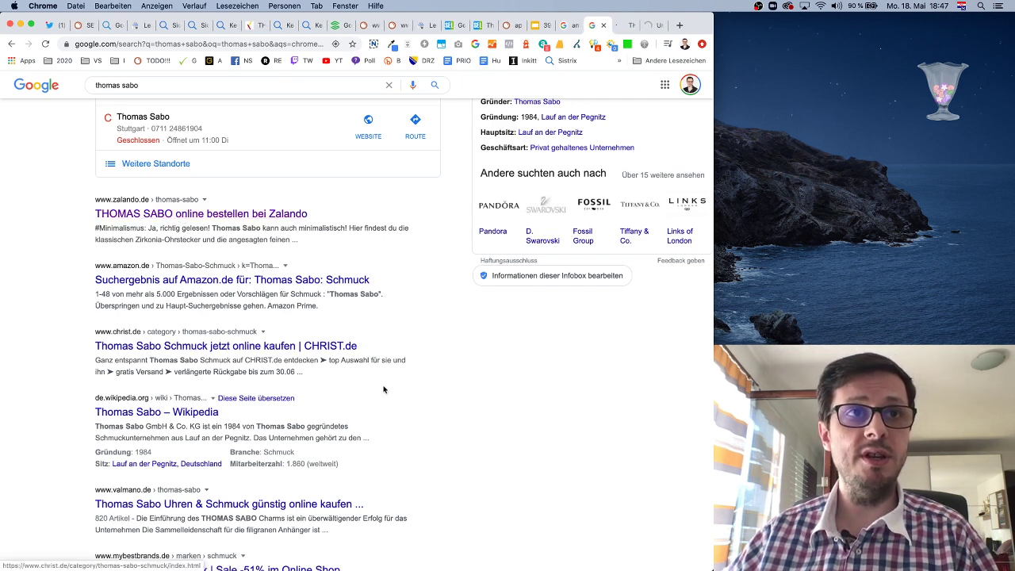
- Look through the remaining "thomas sabo" results, comparing the ranking shops, the brand's own listing and the Wikipedia entry
scroll(386, 390, down, 5)
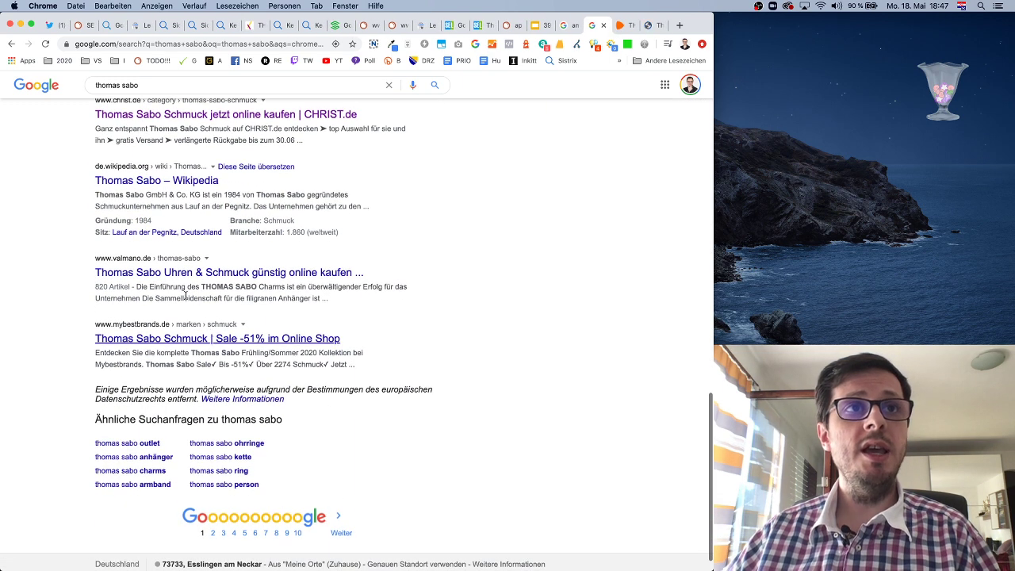
scroll(336, 350, up, 2)
scroll(336, 350, up, 20)
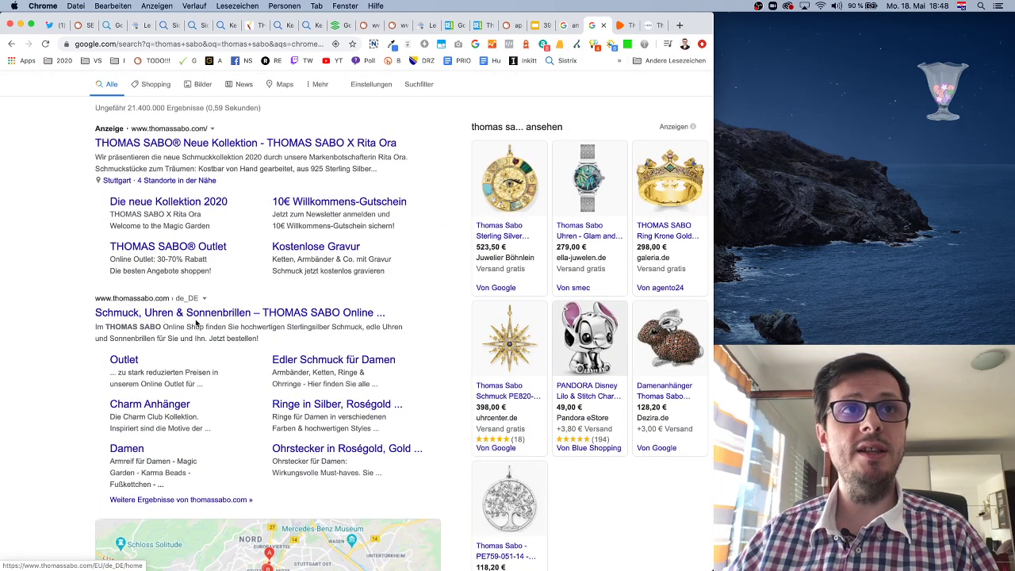
scroll(196, 323, down, 15)
scroll(194, 323, up, 3)
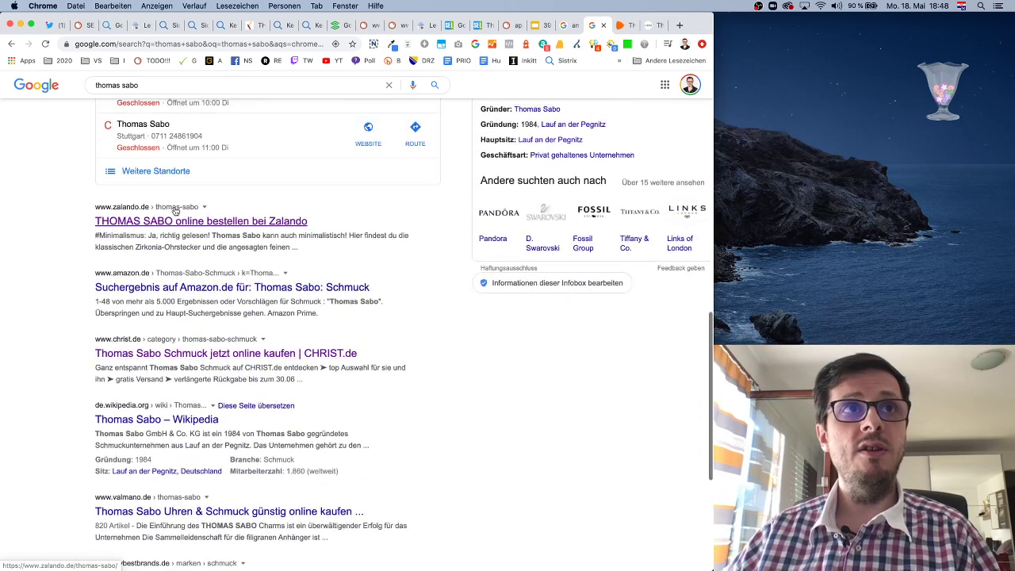
scroll(184, 355, down, 3)
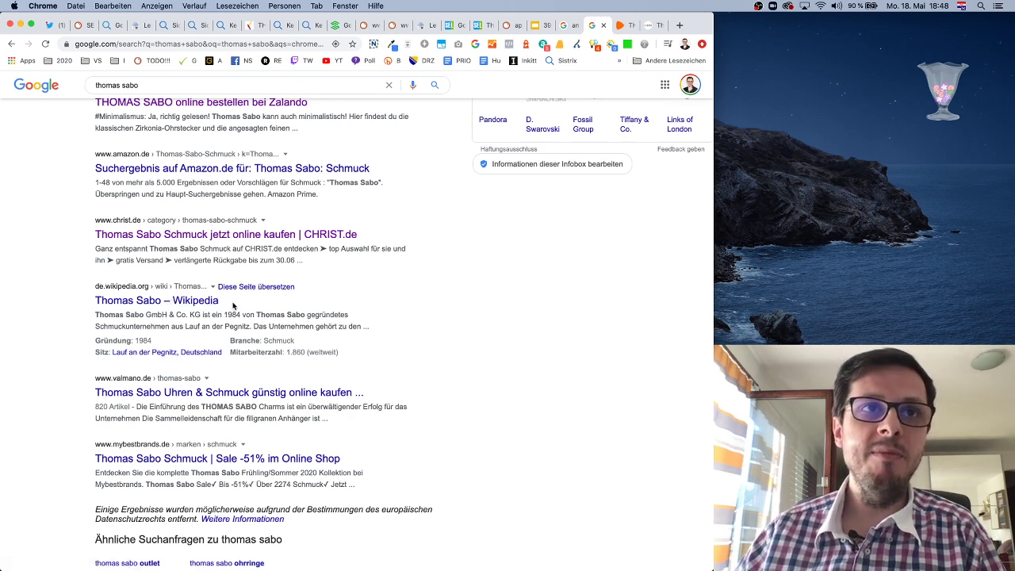
drag(236, 306, 96, 299)
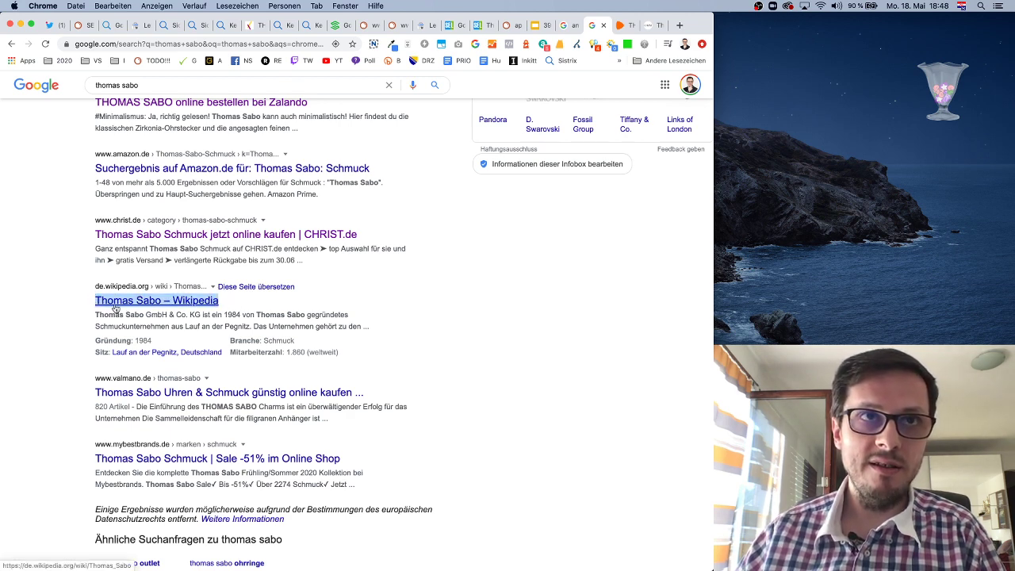
click(473, 348)
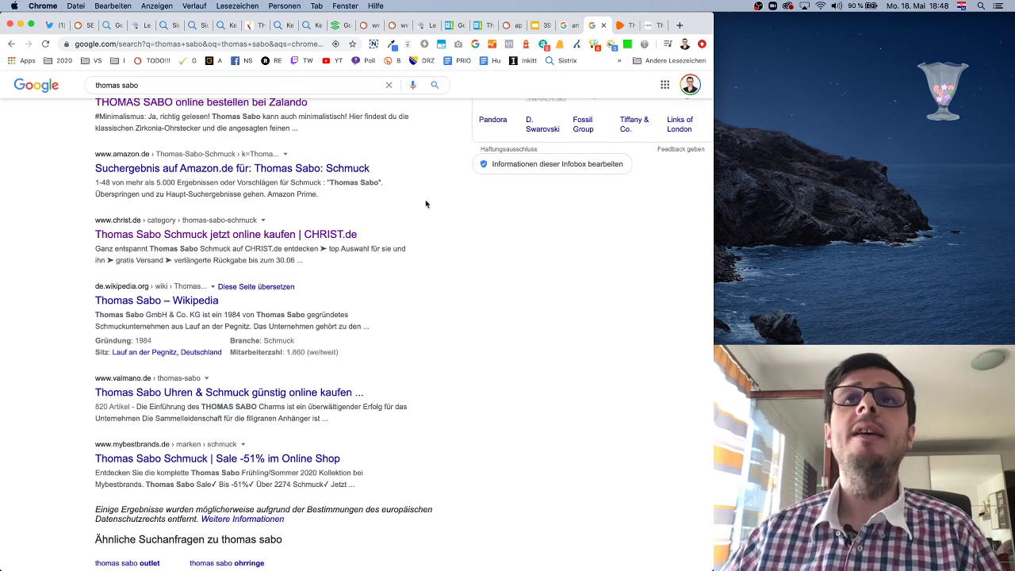
- Switch to Zalando's Thomas Sabo page and examine its product listing down to the end
click(618, 30)
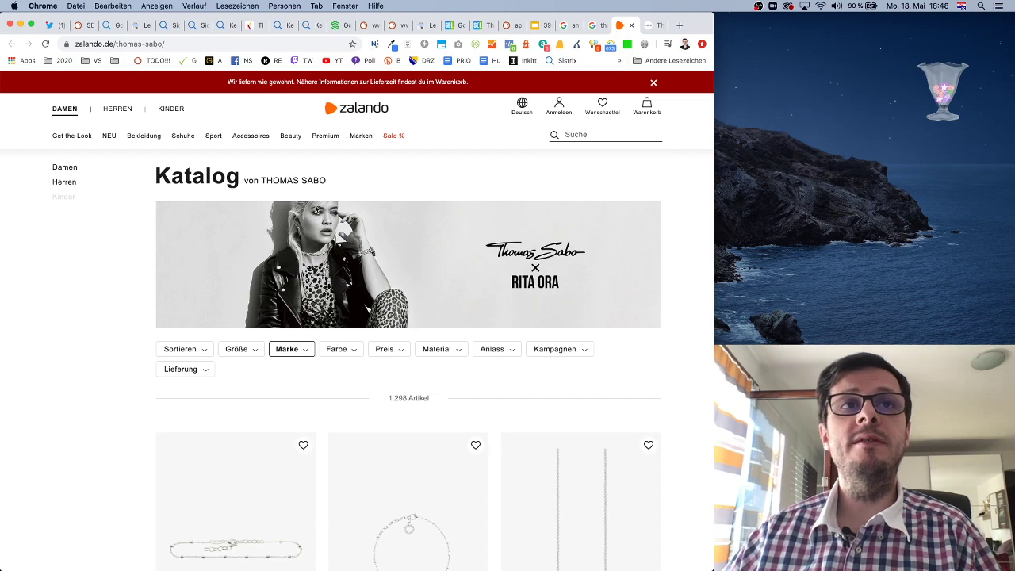
scroll(410, 208, down, 20)
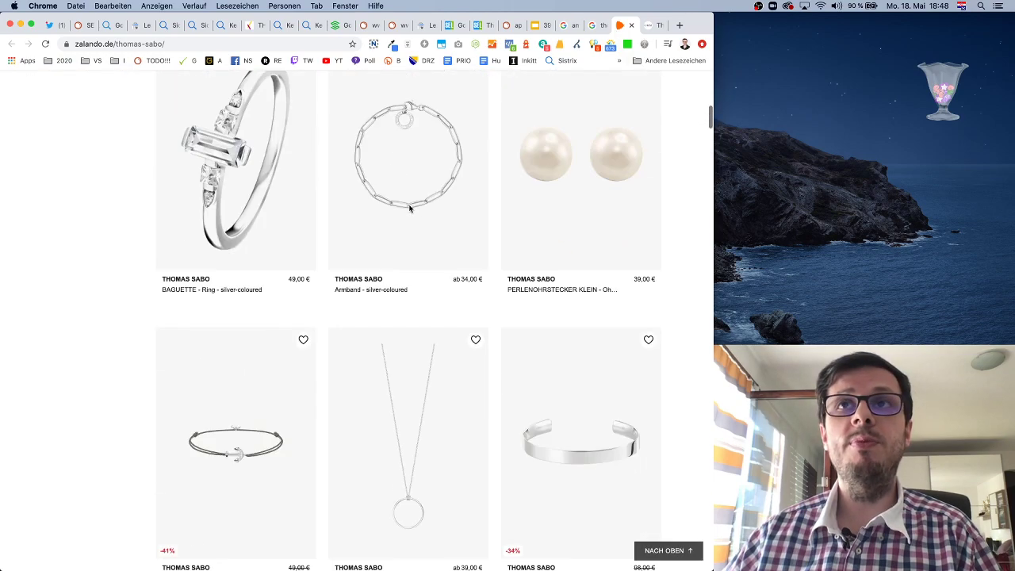
scroll(410, 208, down, 20)
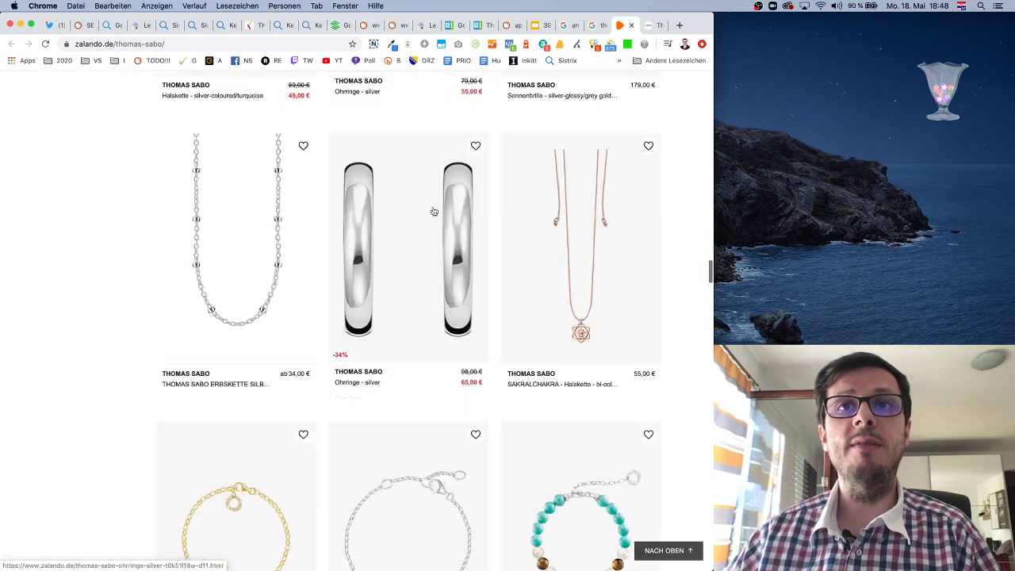
scroll(436, 211, down, 20)
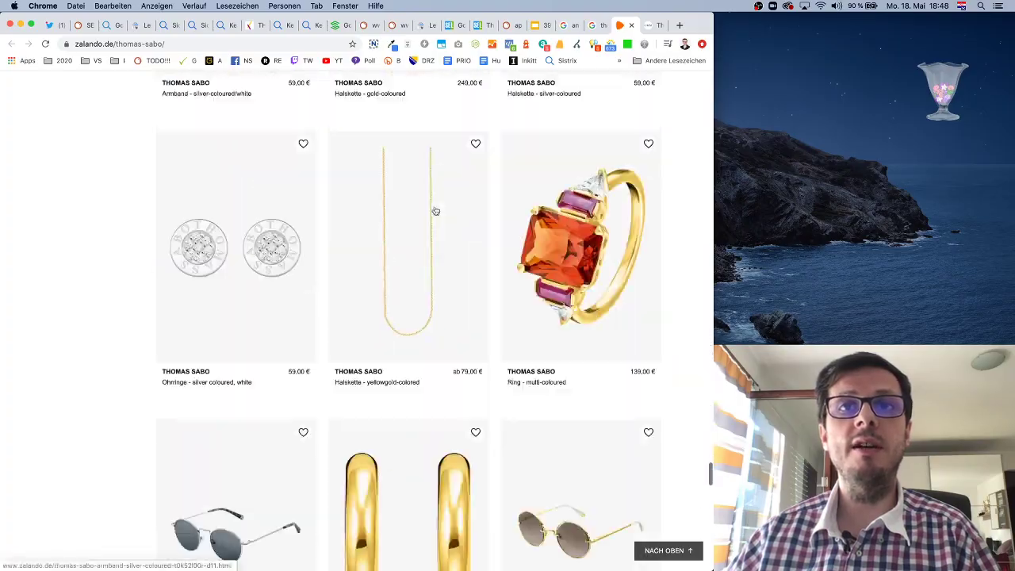
scroll(435, 210, up, 5)
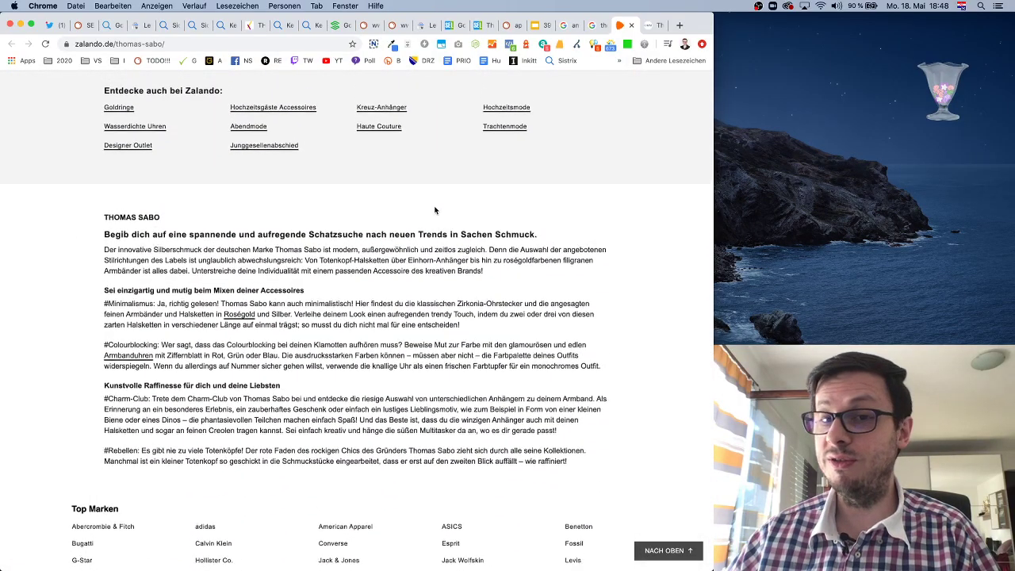
- Examine the descriptive text sections and internal links below the products on Zalando's Thomas Sabo page, then return to its start
scroll(435, 210, up, 10)
scroll(435, 211, down, 2)
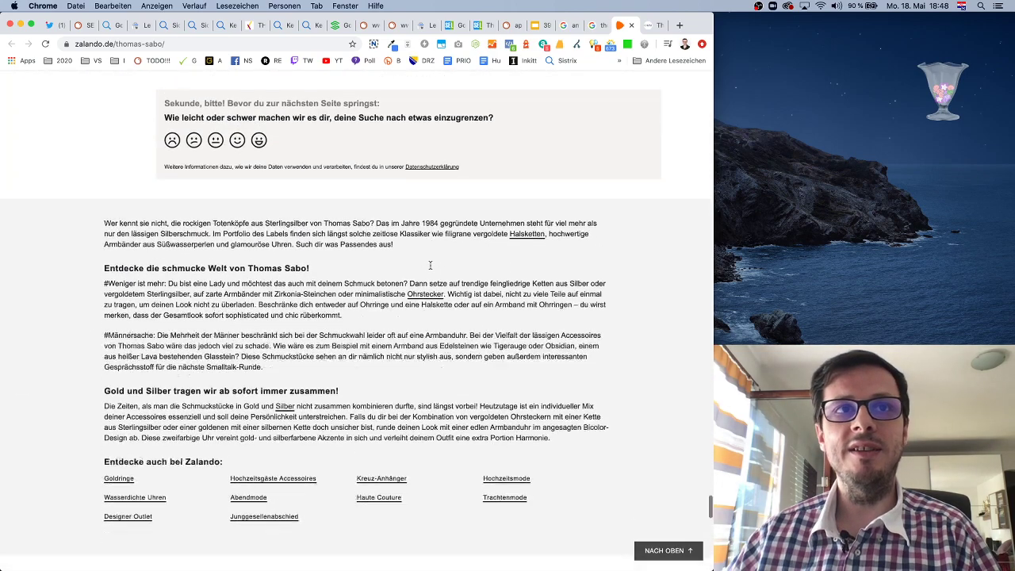
drag(117, 235, 330, 277)
click(353, 302)
scroll(354, 301, down, 8)
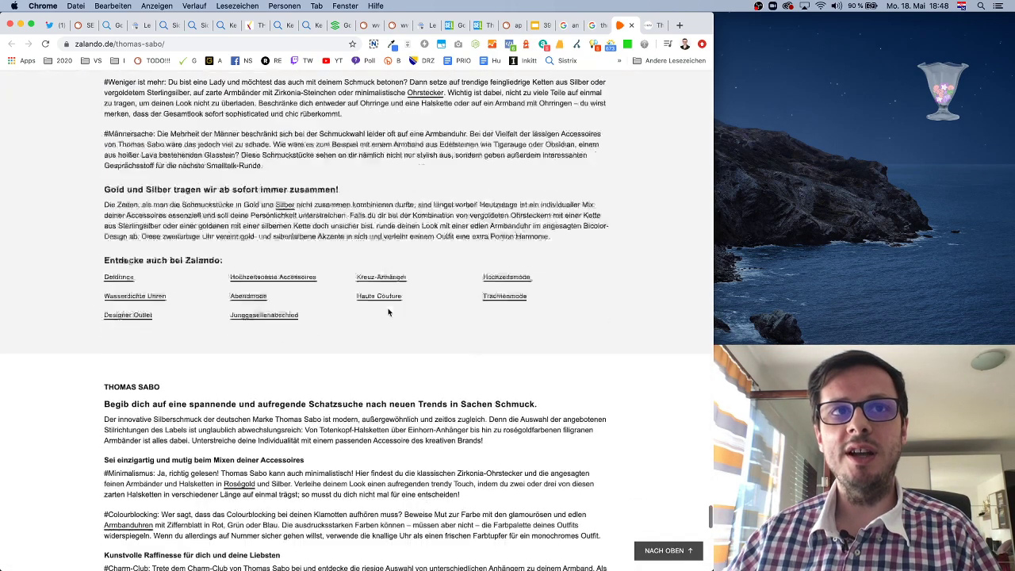
drag(219, 330, 353, 333)
click(353, 335)
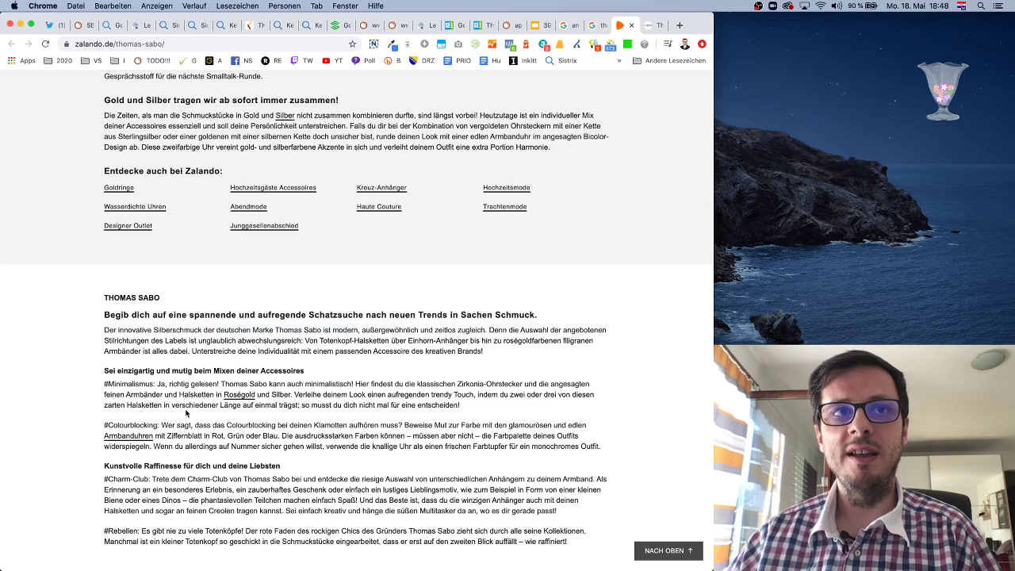
scroll(457, 450, down, 20)
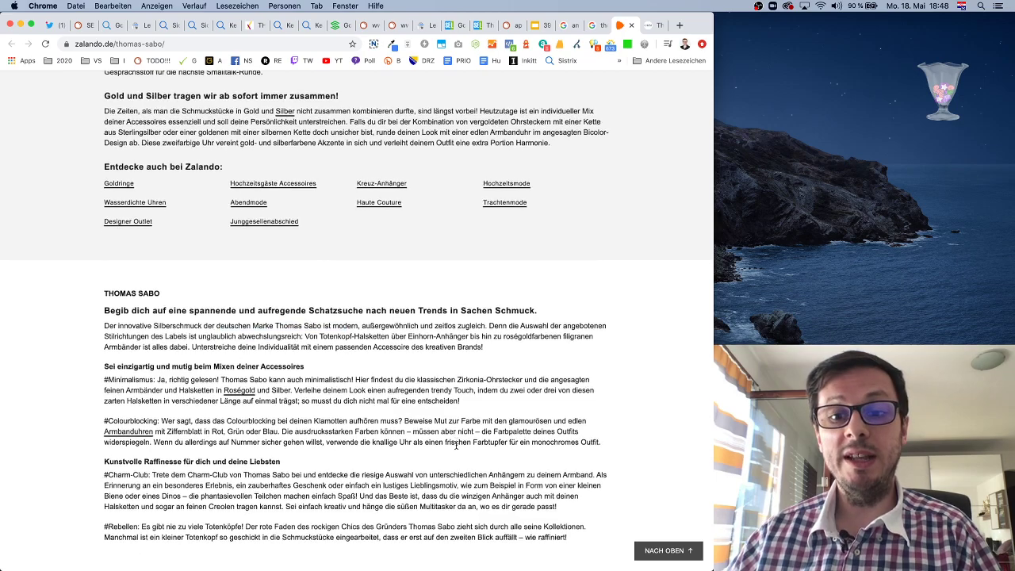
scroll(456, 450, up, 20)
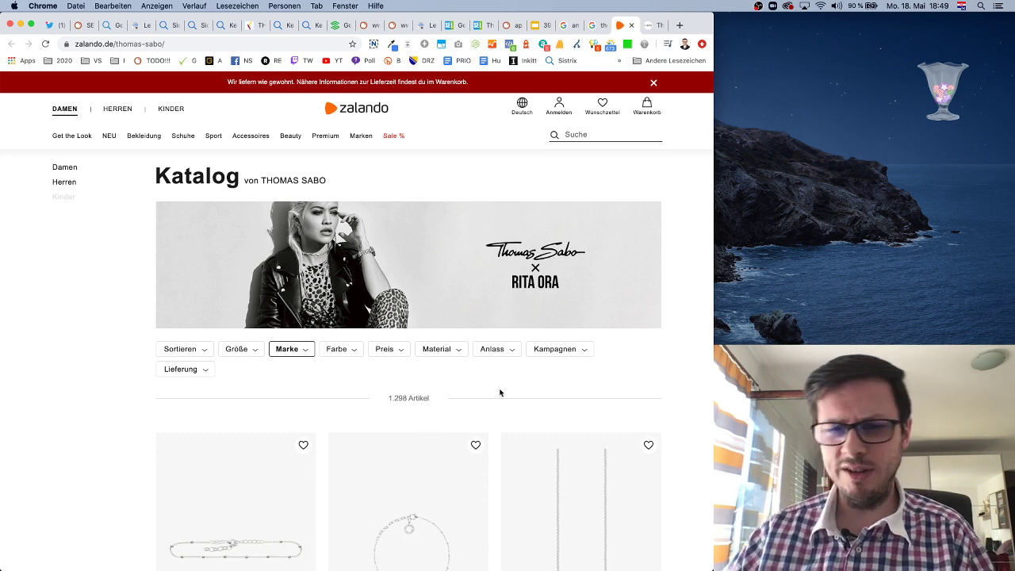
- Switch to CHRIST's Thomas Sabo jewellery page, examine its introductory text and products, and confirm the preset cookie selection
click(652, 25)
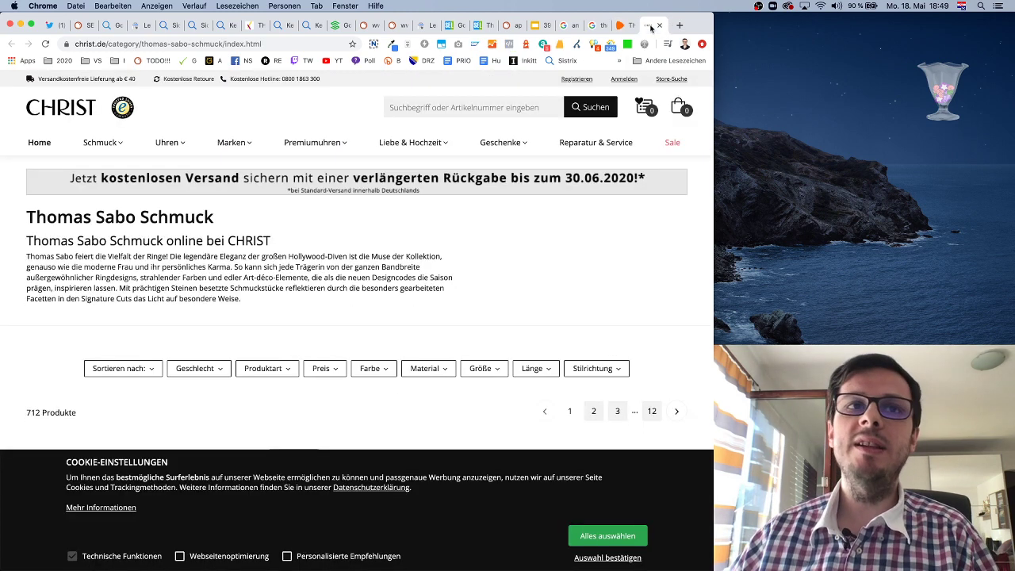
mouse_move(503, 142)
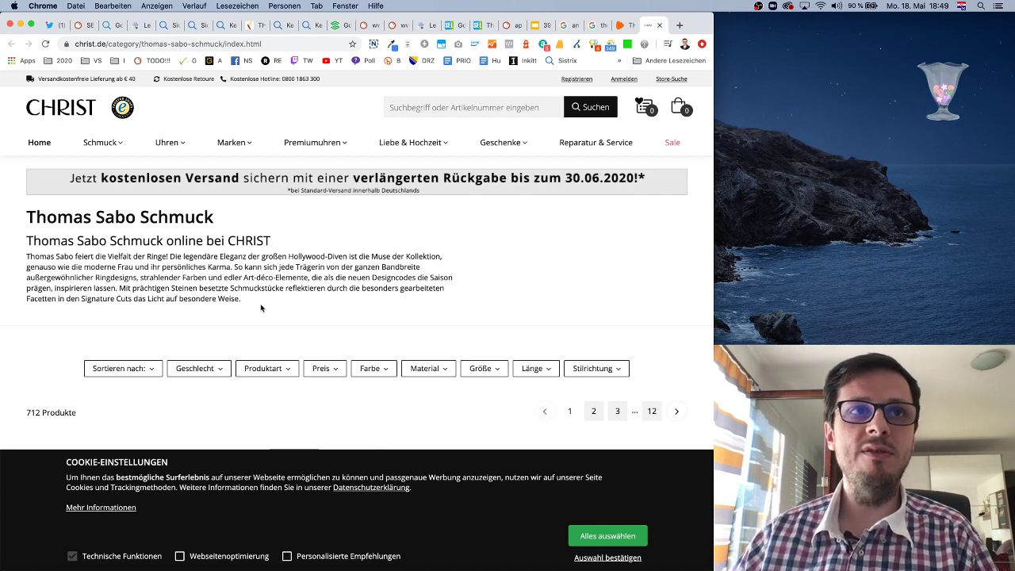
mouse_move(106, 147)
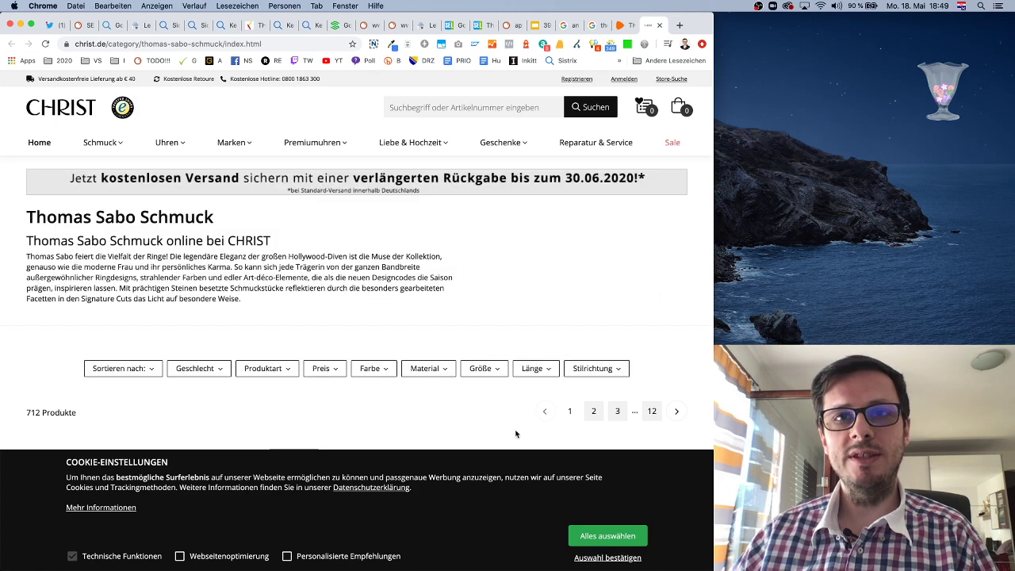
scroll(515, 434, down, 3)
scroll(501, 423, up, 3)
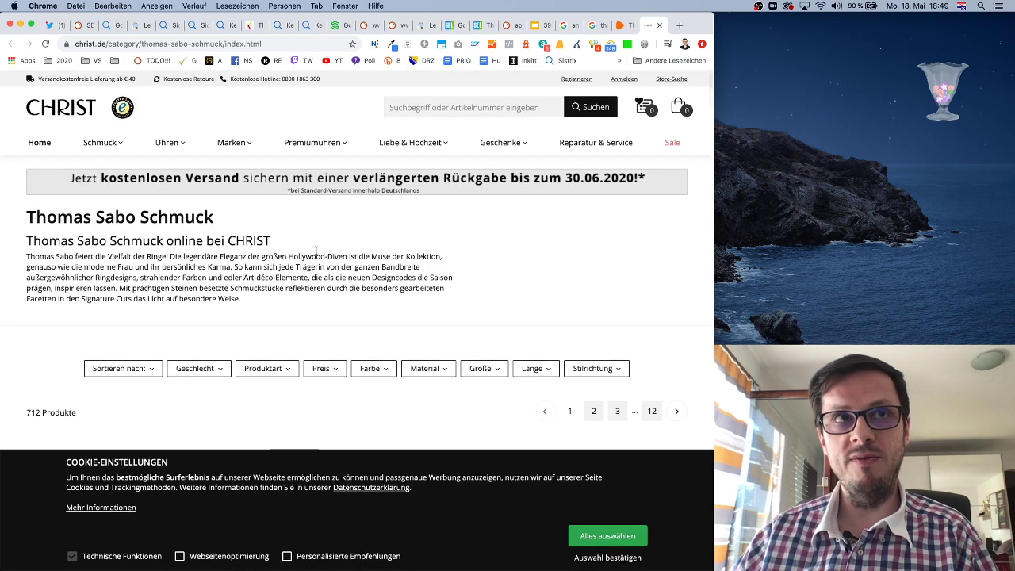
scroll(222, 274, down, 4)
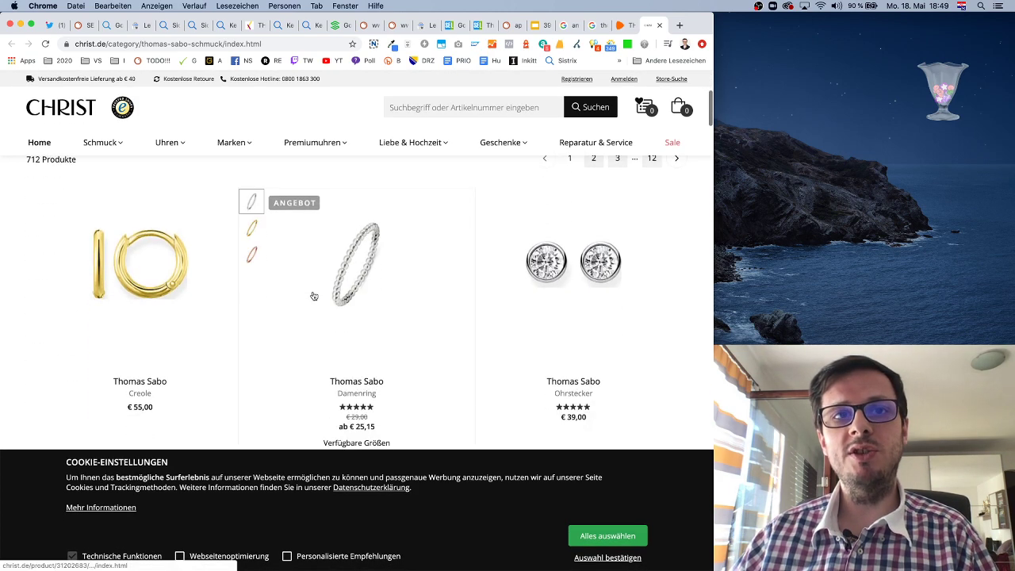
scroll(413, 389, up, 4)
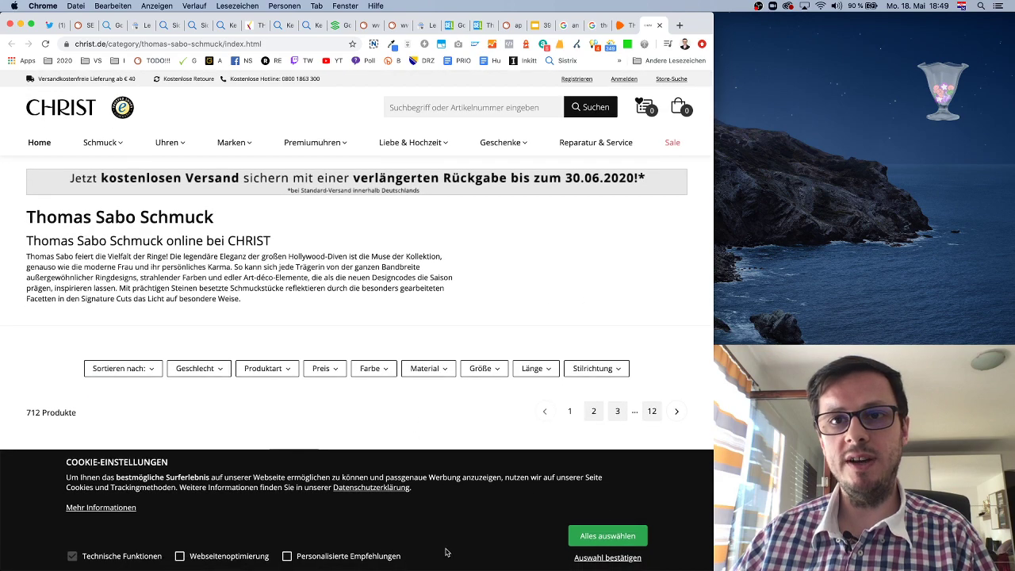
click(608, 558)
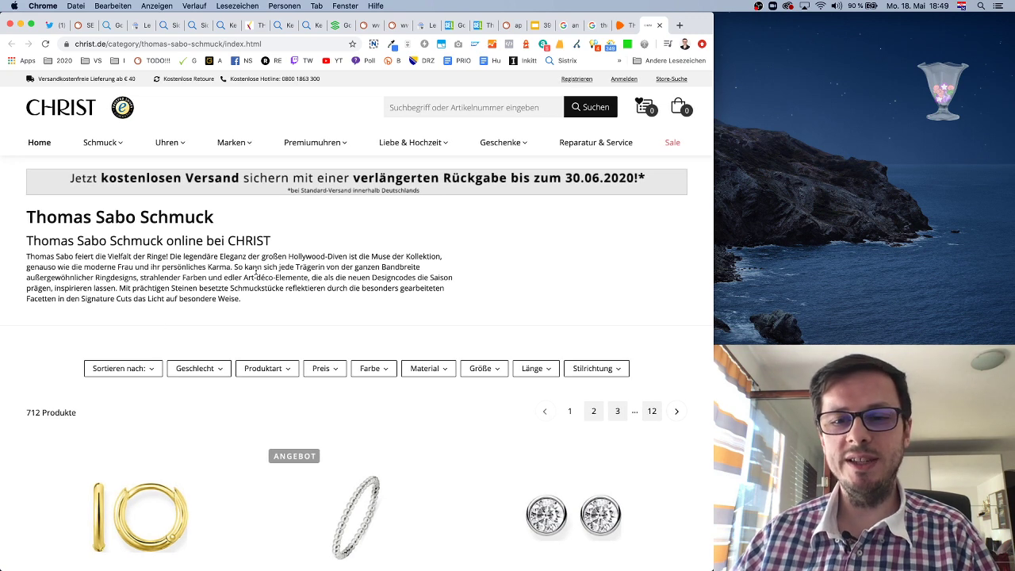
- Switch past the lost-keyword list to uhrcenter's Thomas Sabo jewellery page and examine its introductory text above the products
click(222, 26)
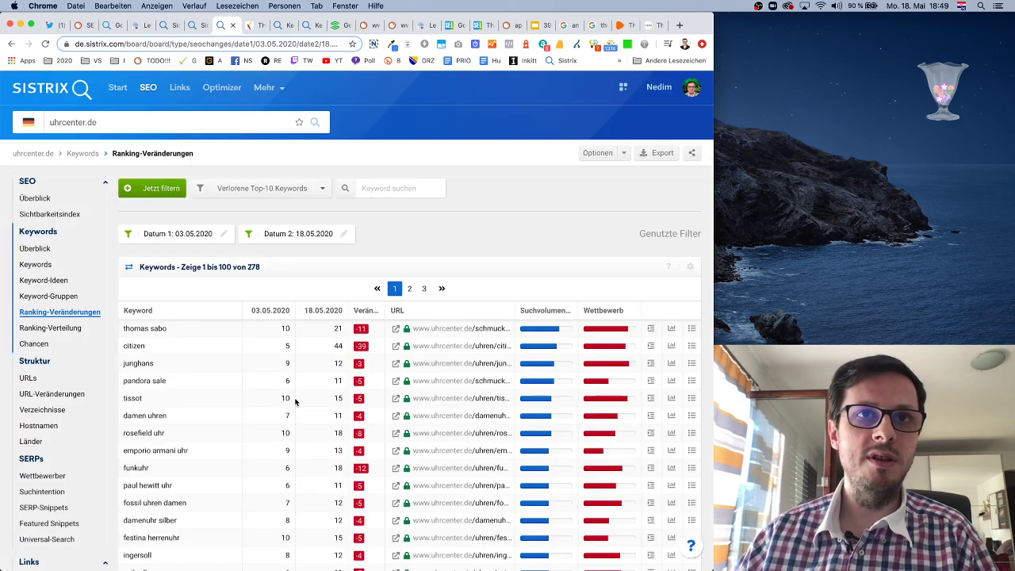
click(252, 27)
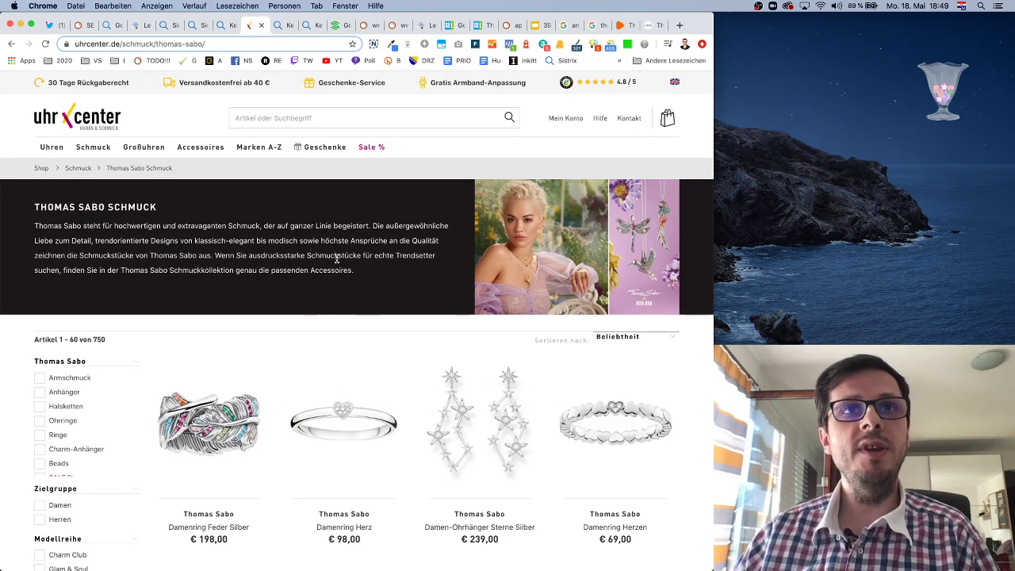
drag(305, 270, 57, 208)
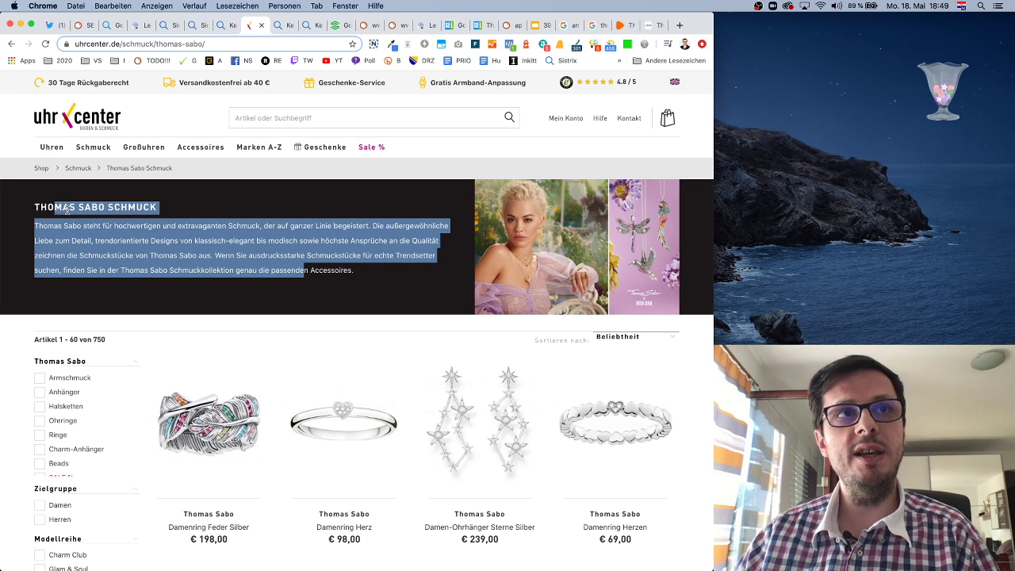
click(356, 254)
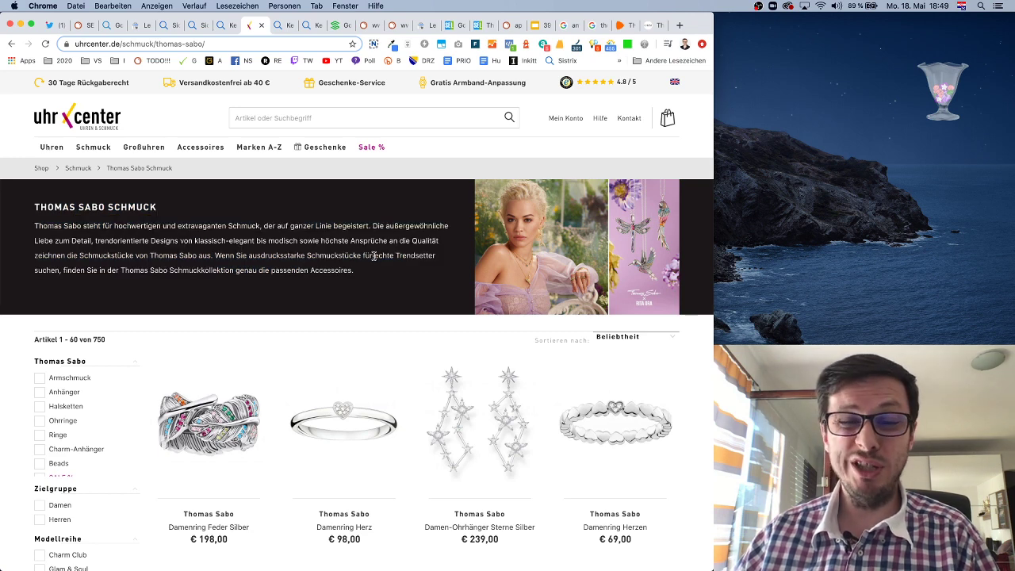
triple_click(28, 230)
click(196, 251)
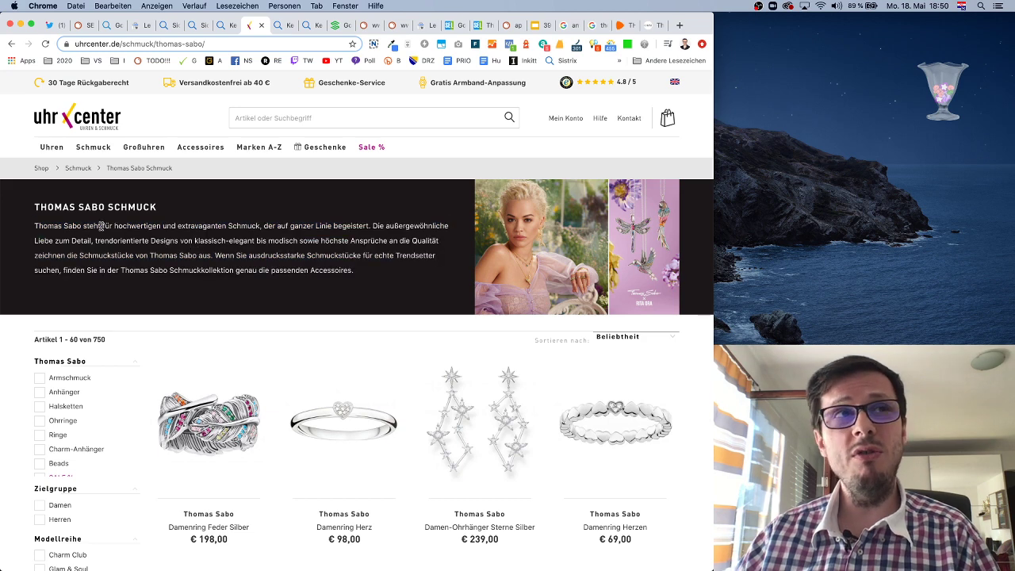
drag(81, 226, 357, 271)
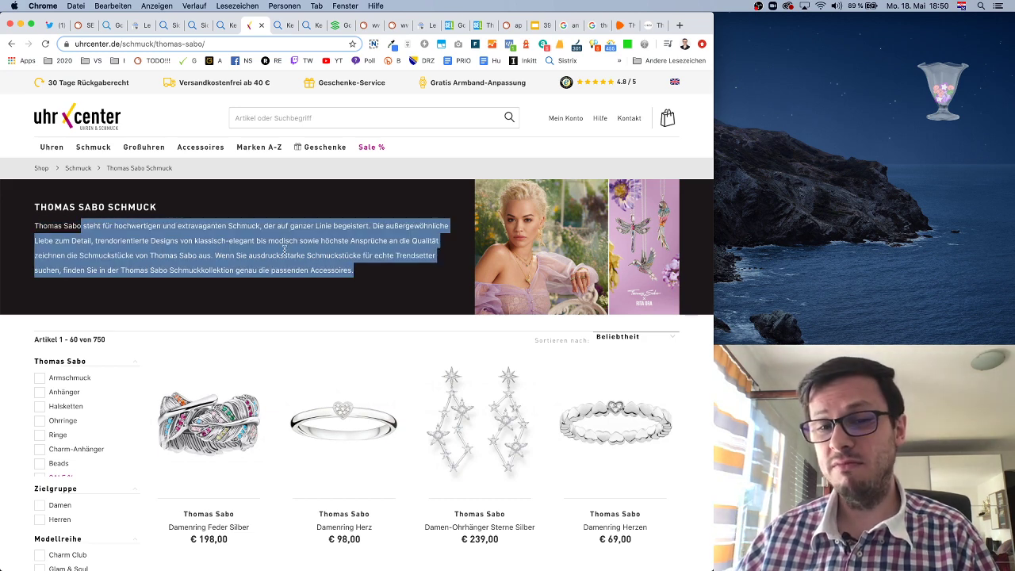
click(119, 245)
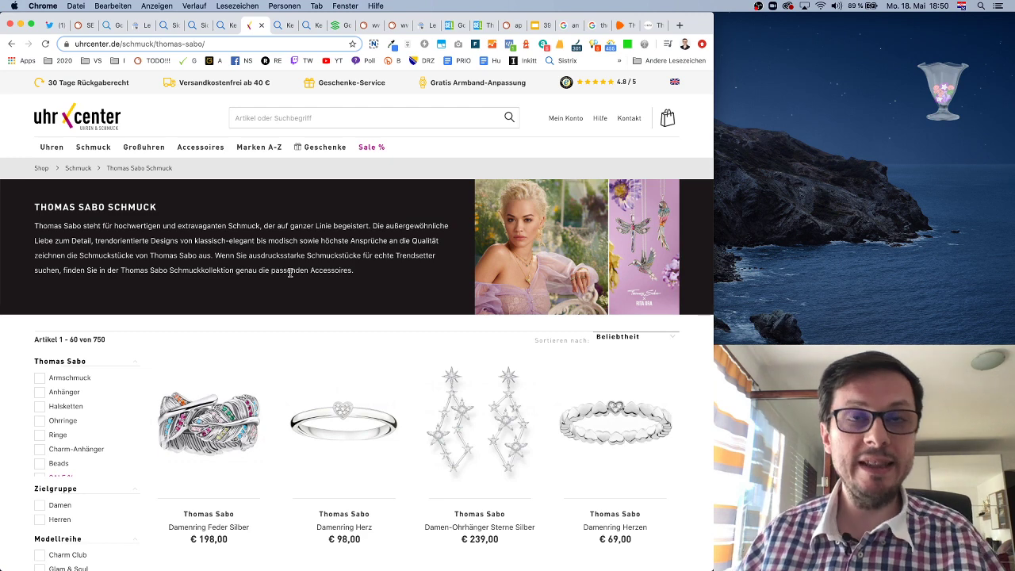
drag(366, 272, 33, 229)
click(33, 230)
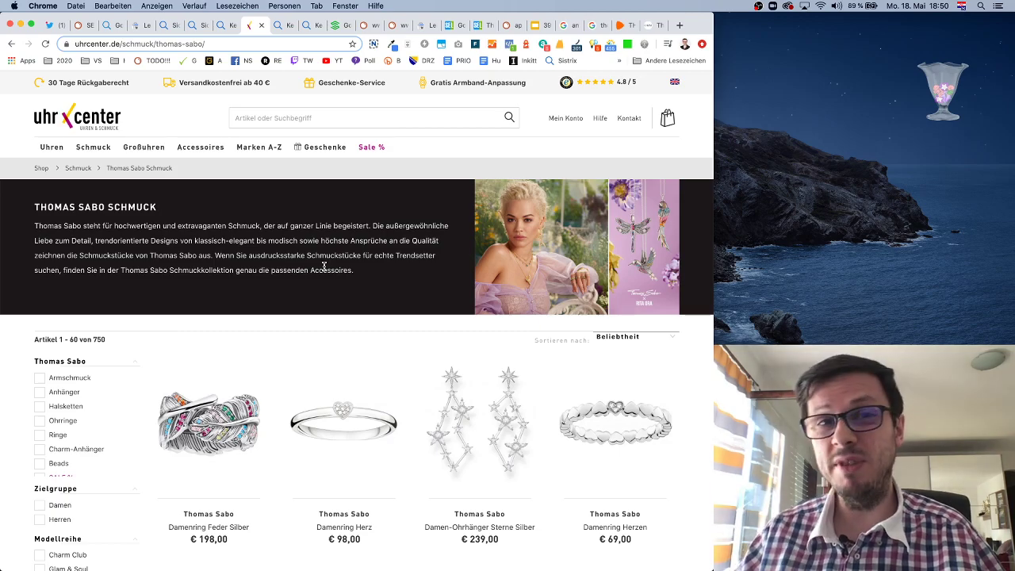
- Examine uhrcenter's Thomas Sabo product listing and the long descriptive text below it, then return to the page's start
scroll(413, 322, down, 20)
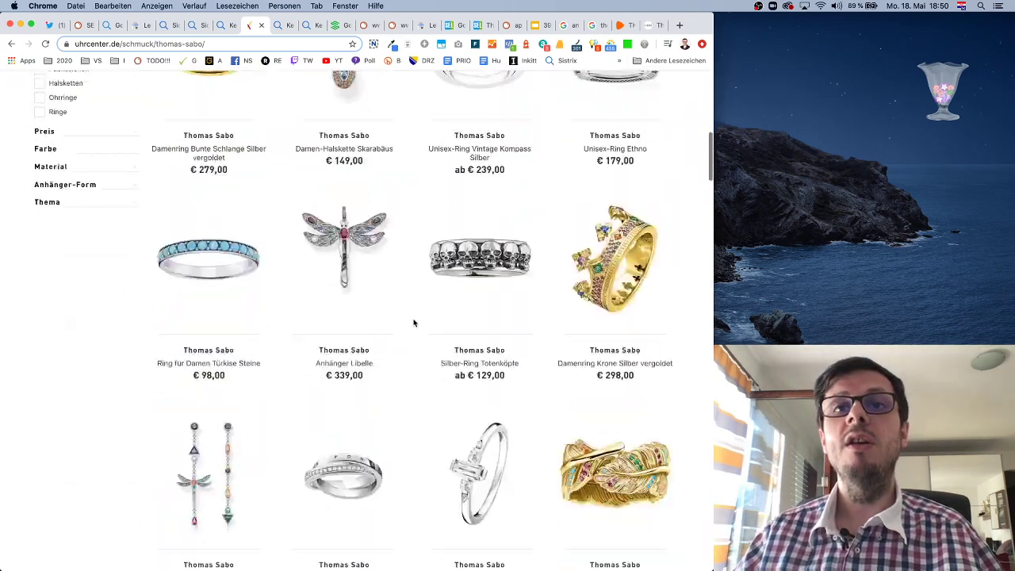
scroll(413, 322, down, 5)
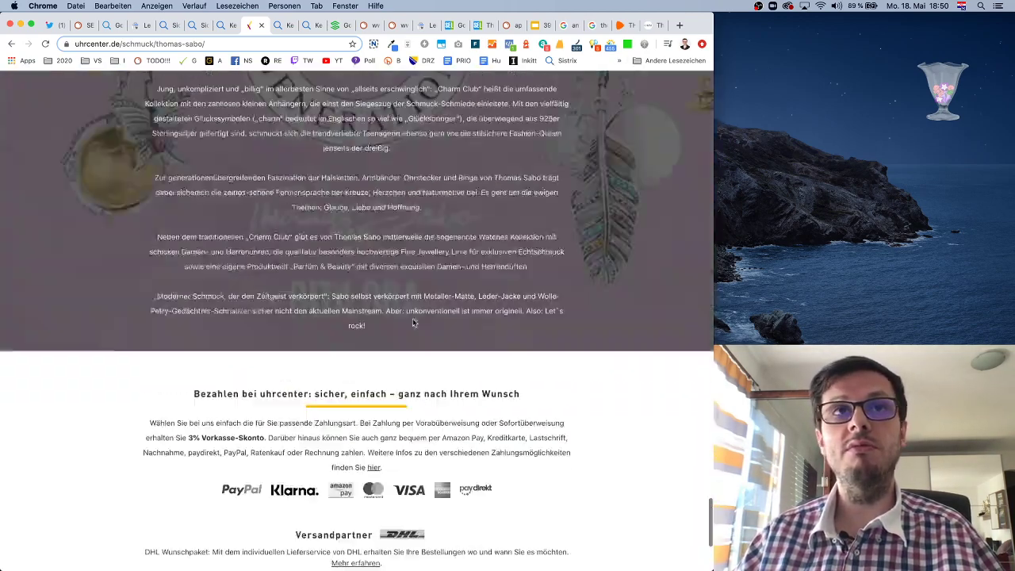
scroll(414, 320, up, 10)
scroll(413, 318, down, 10)
scroll(414, 321, up, 5)
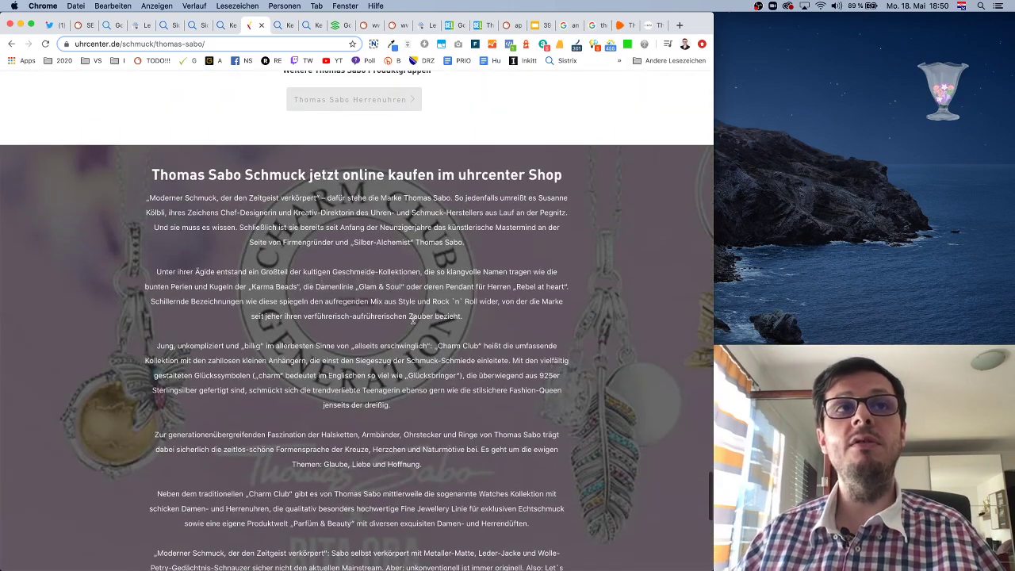
scroll(318, 254, down, 1)
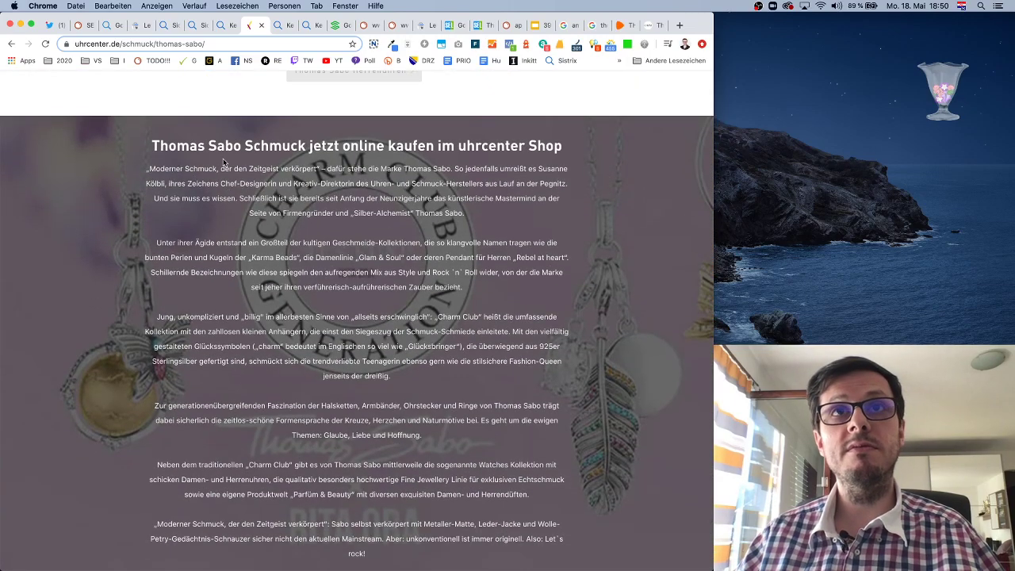
drag(170, 150, 291, 148)
click(412, 235)
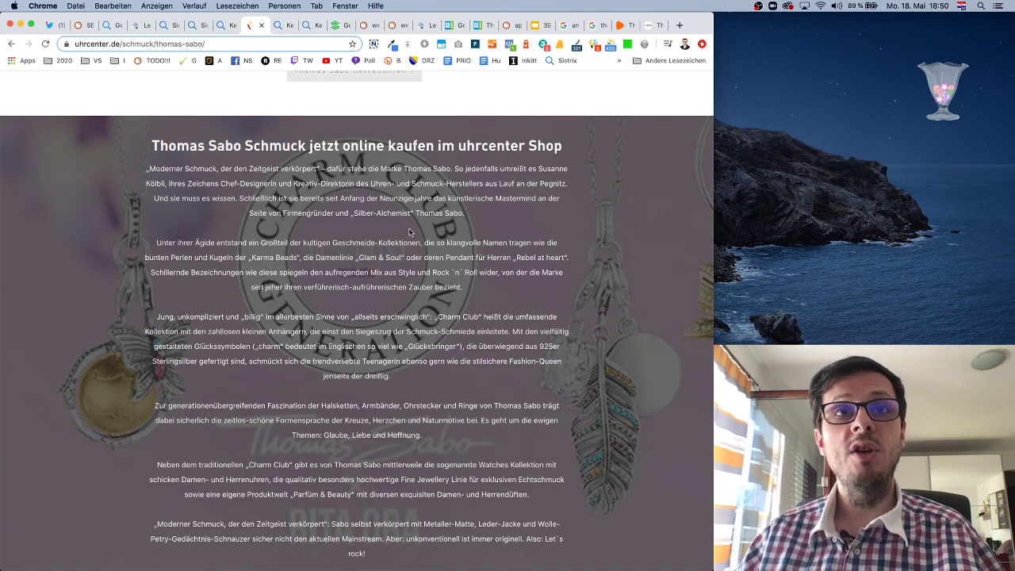
scroll(452, 279, down, 1)
scroll(452, 279, down, 1)
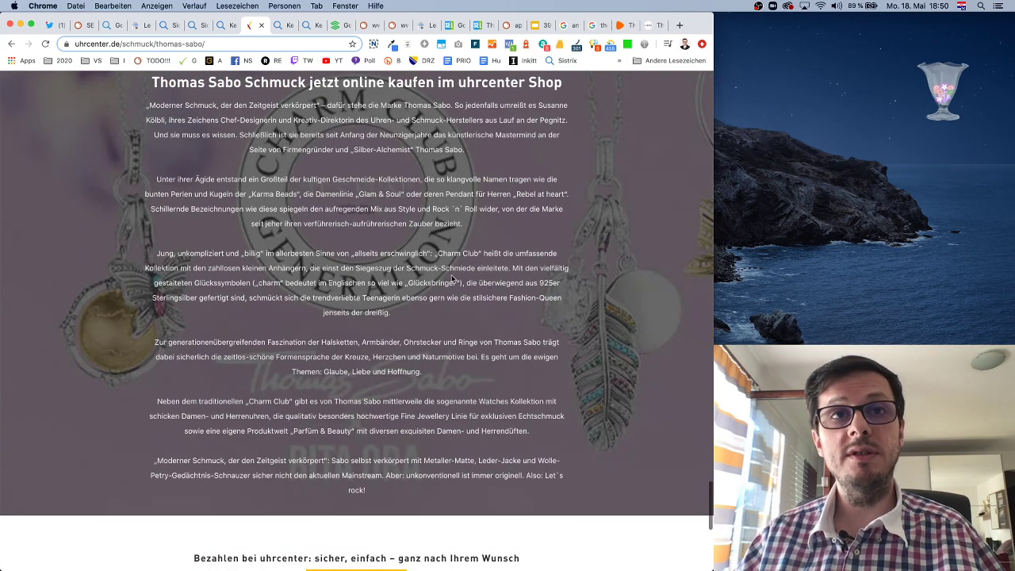
scroll(452, 279, down, 10)
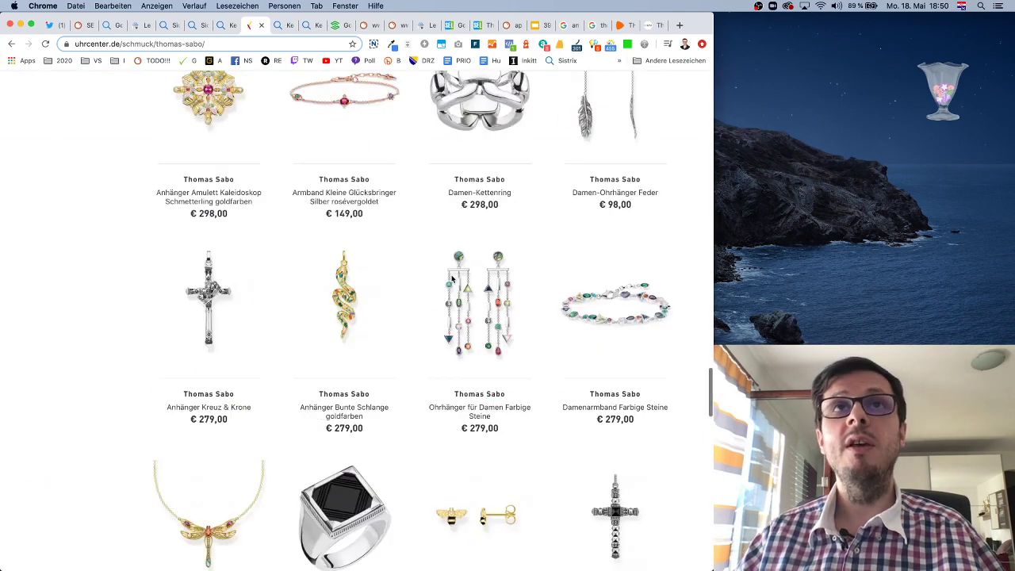
scroll(456, 279, up, 15)
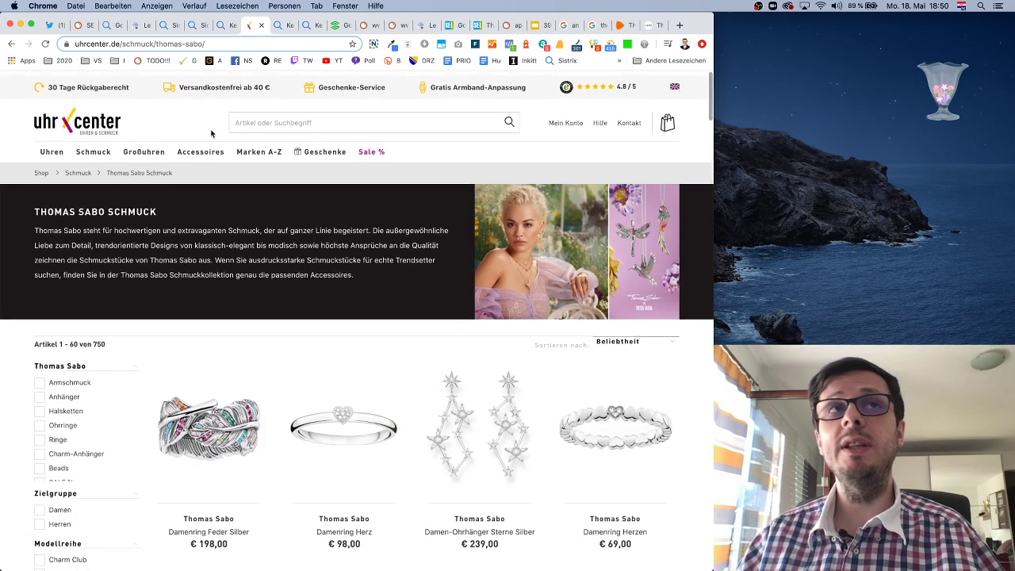
- Copy the web address of uhrcenter's Thomas Sabo page
click(216, 44)
key(ctrl+c)
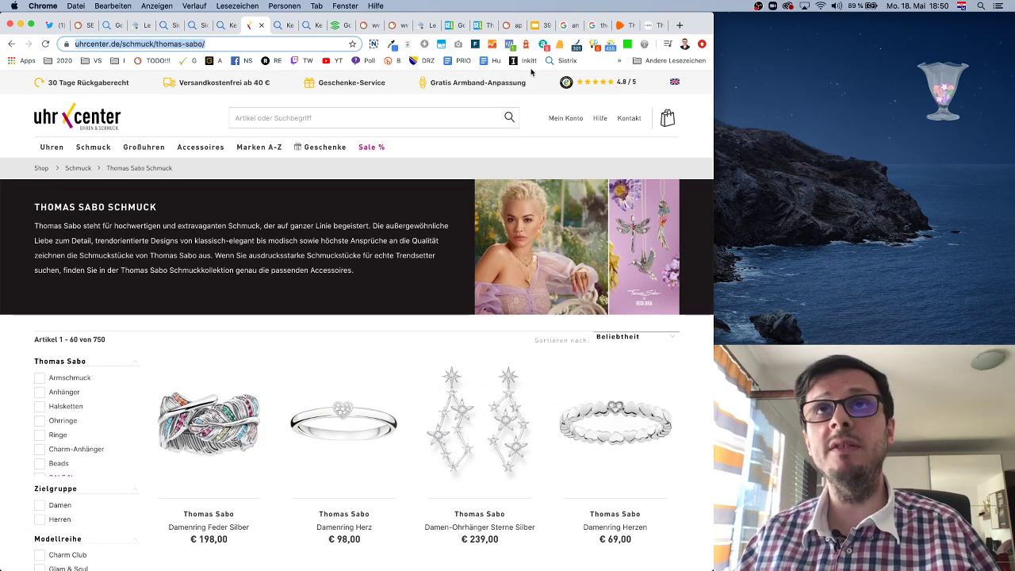
click(679, 25)
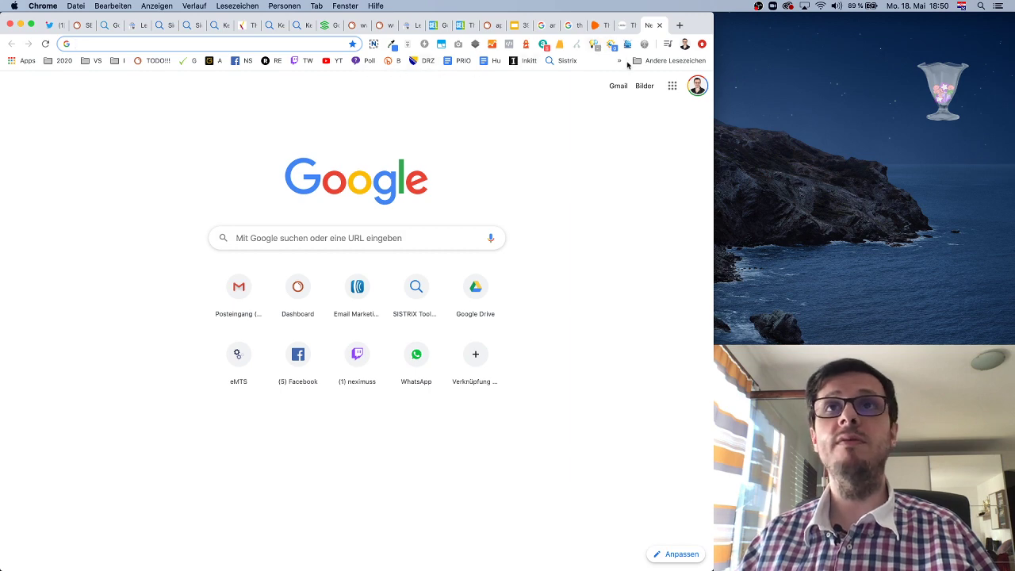
click(621, 61)
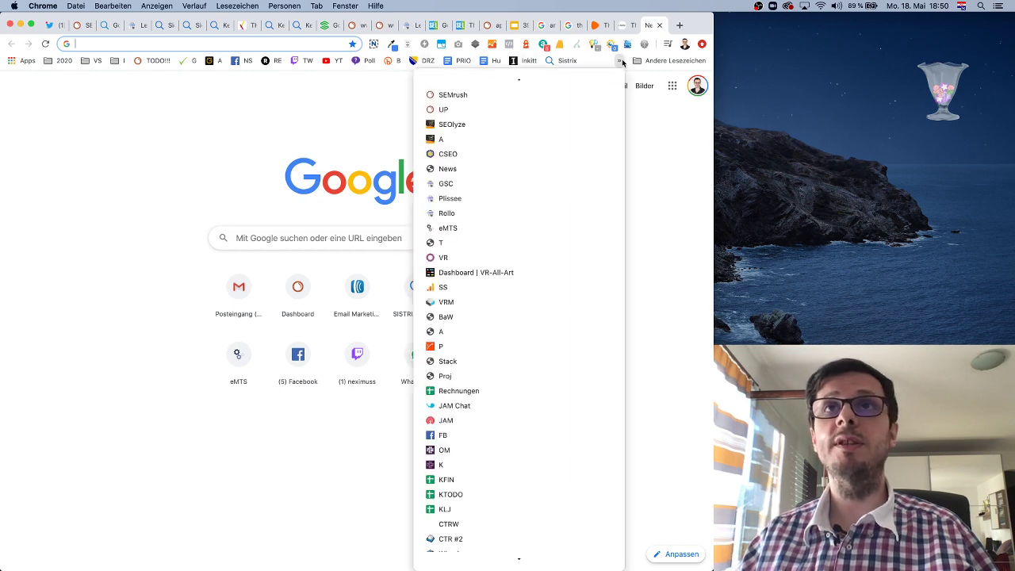
click(491, 139)
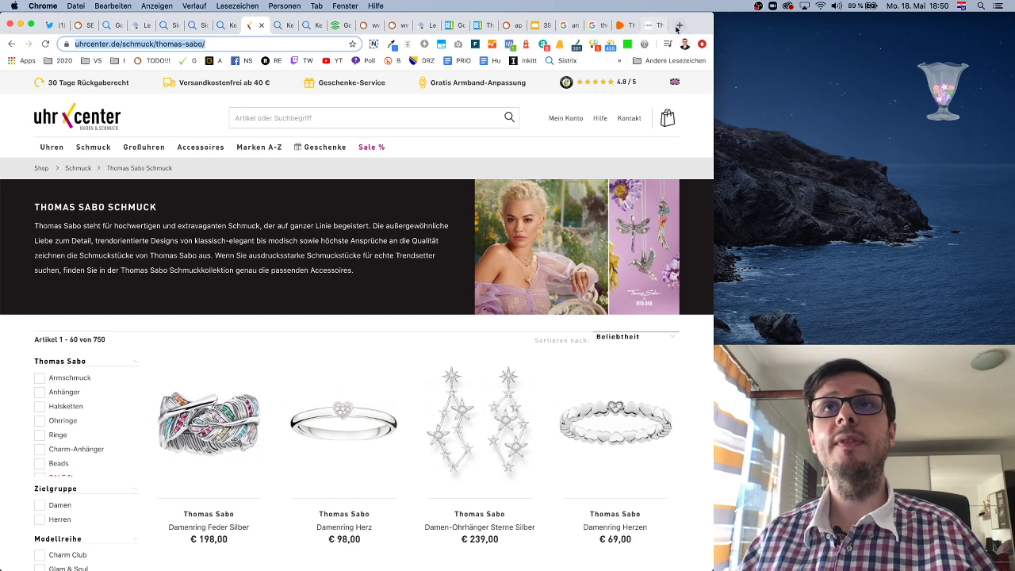
- Open the bookmarked SEOlyze tool in a new tab and log in with the prefilled account credentials
click(678, 27)
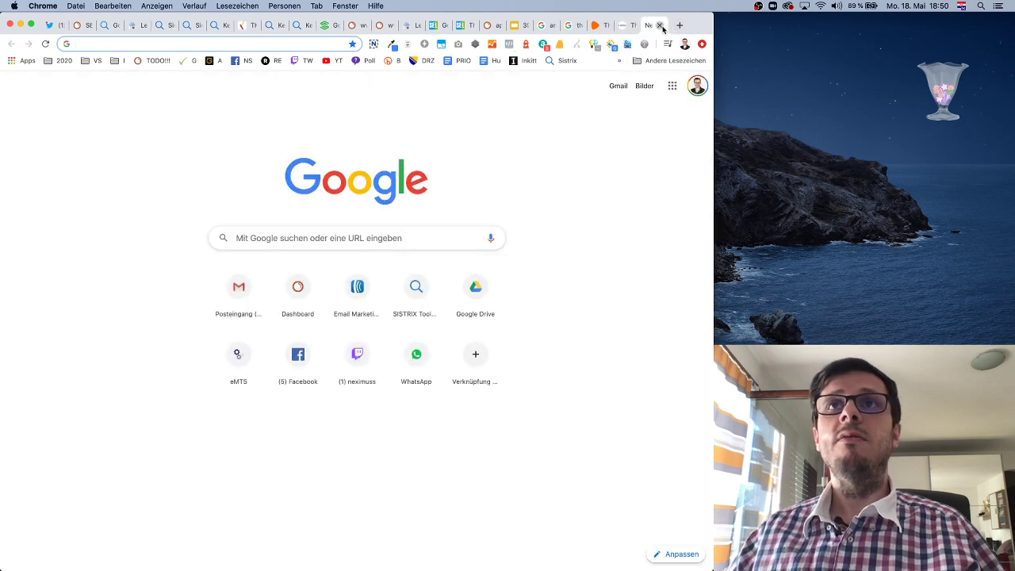
click(628, 25)
click(649, 25)
click(620, 61)
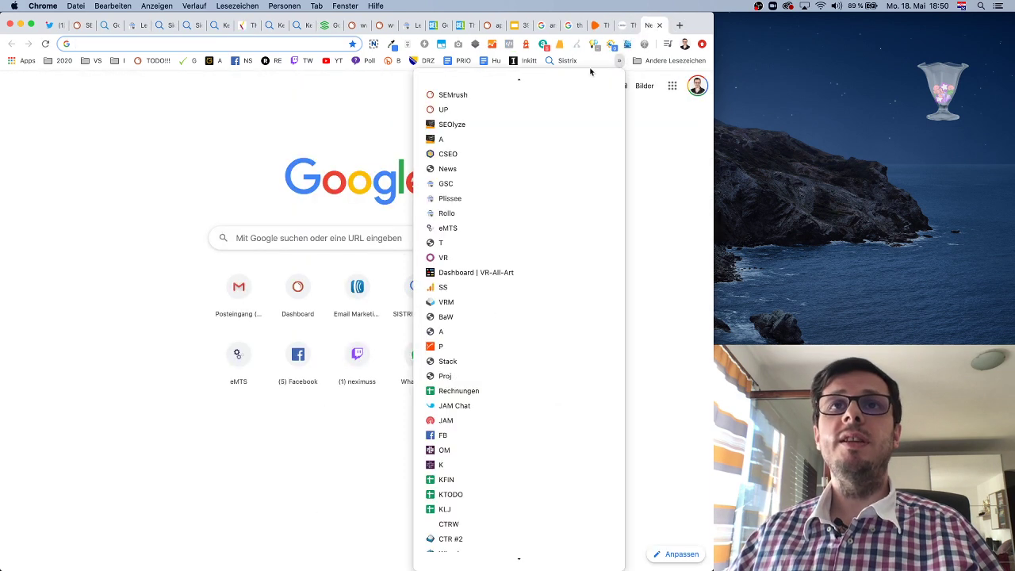
click(483, 127)
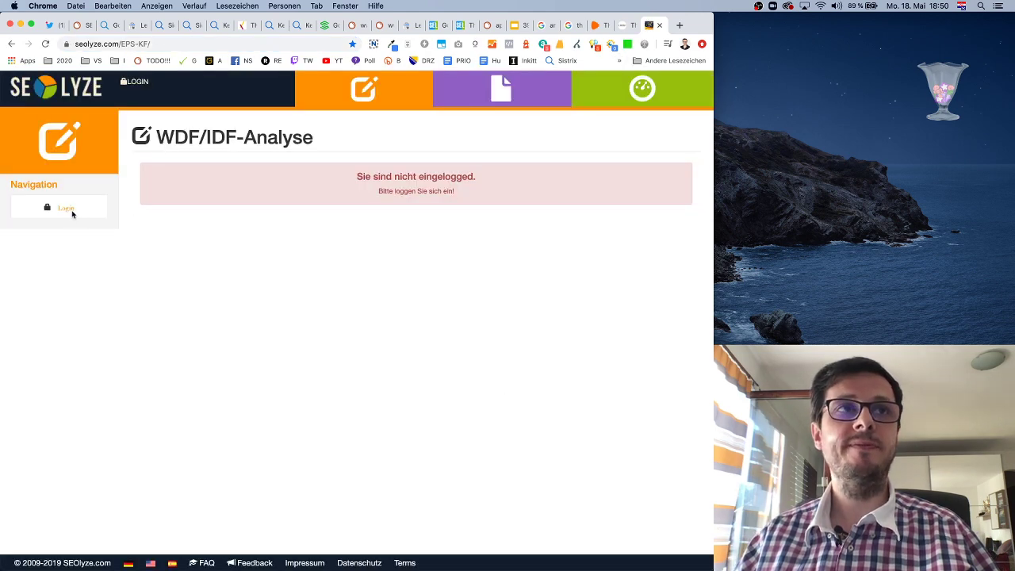
click(67, 209)
click(470, 346)
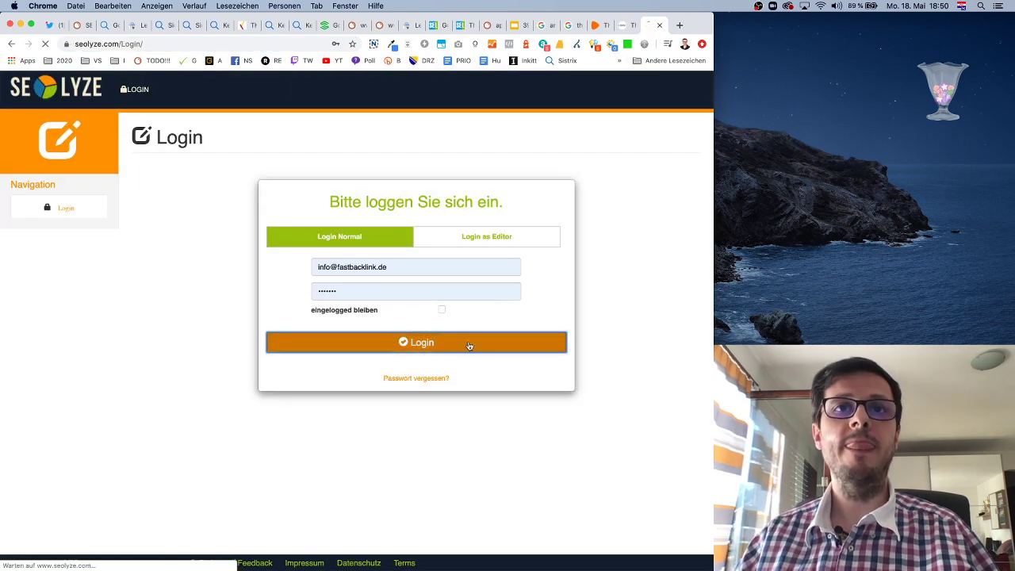
click(296, 293)
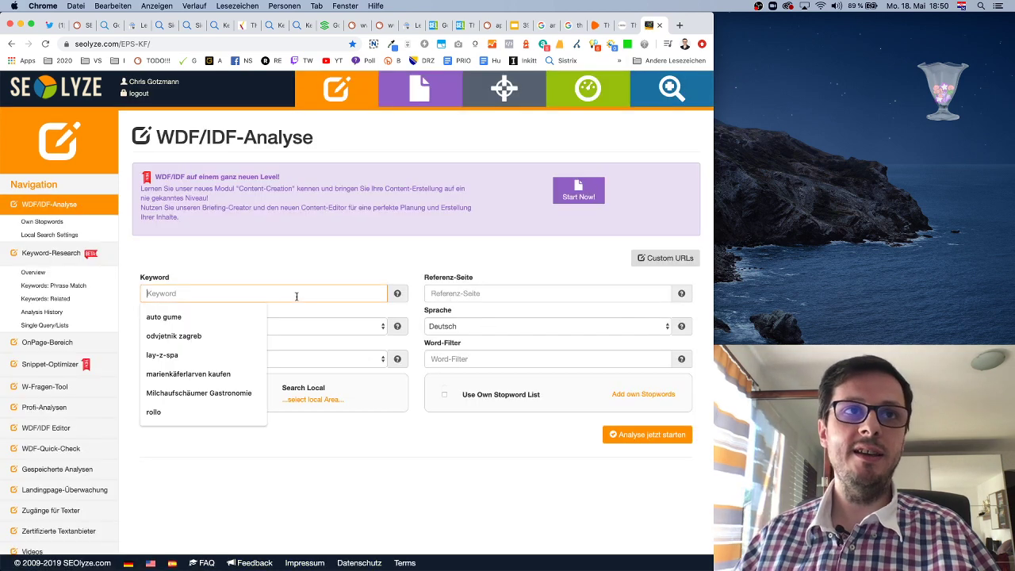
click(492, 293)
key(ctrl+v)
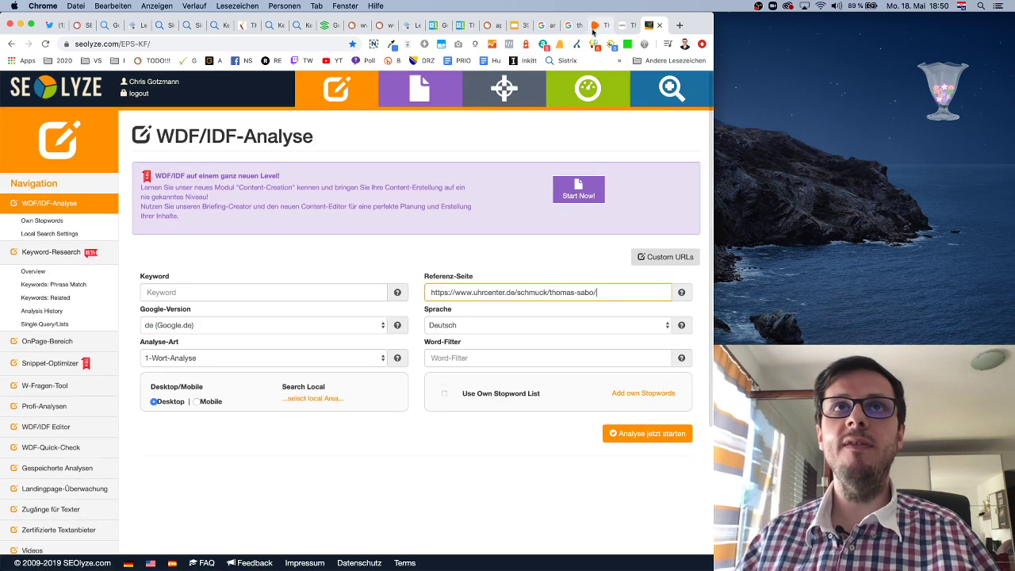
- Copy the search term "thomas sabo" from the Google results page and enter it as the WDF/IDF analysis keyword
click(246, 25)
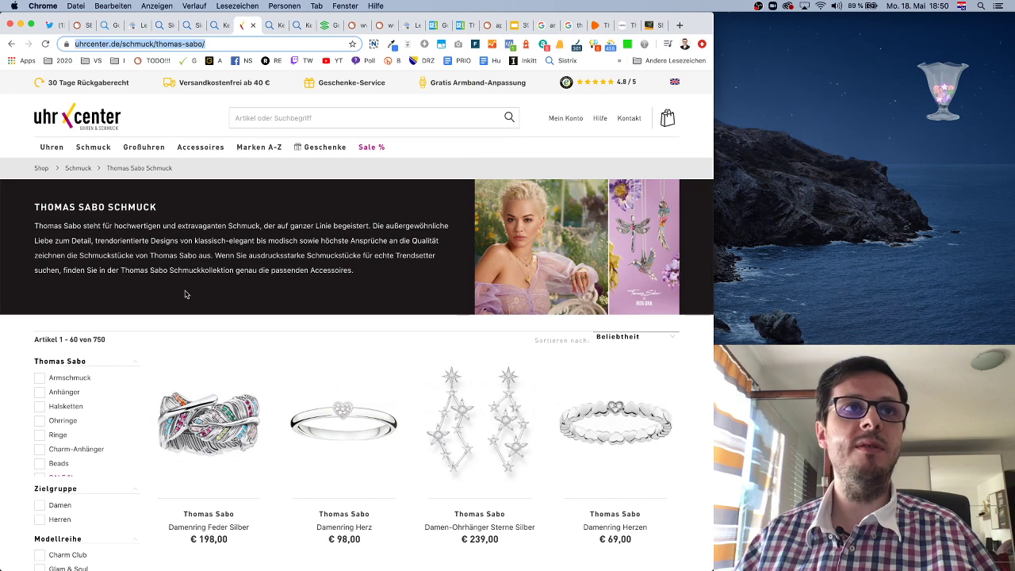
drag(35, 208, 106, 208)
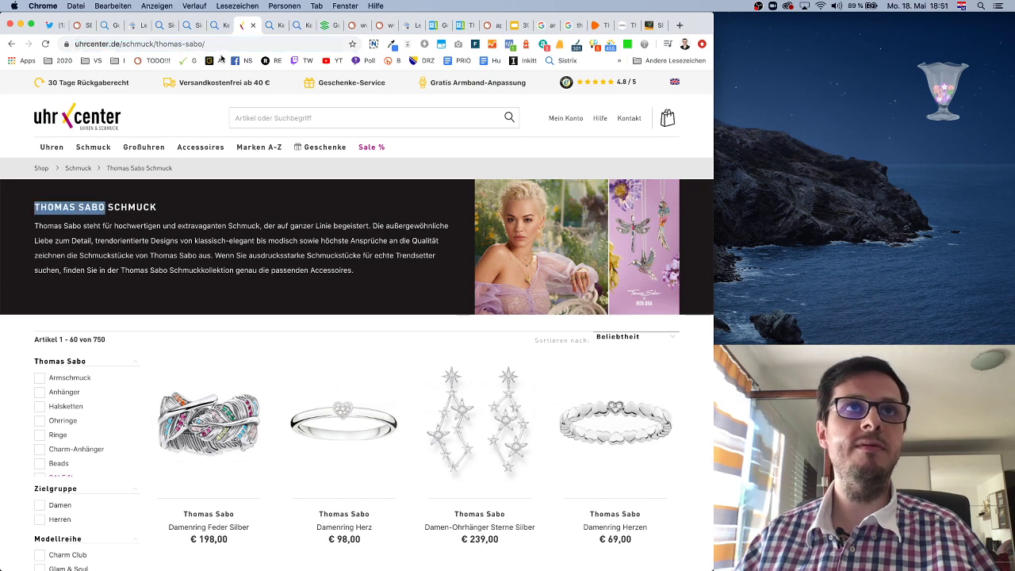
click(568, 25)
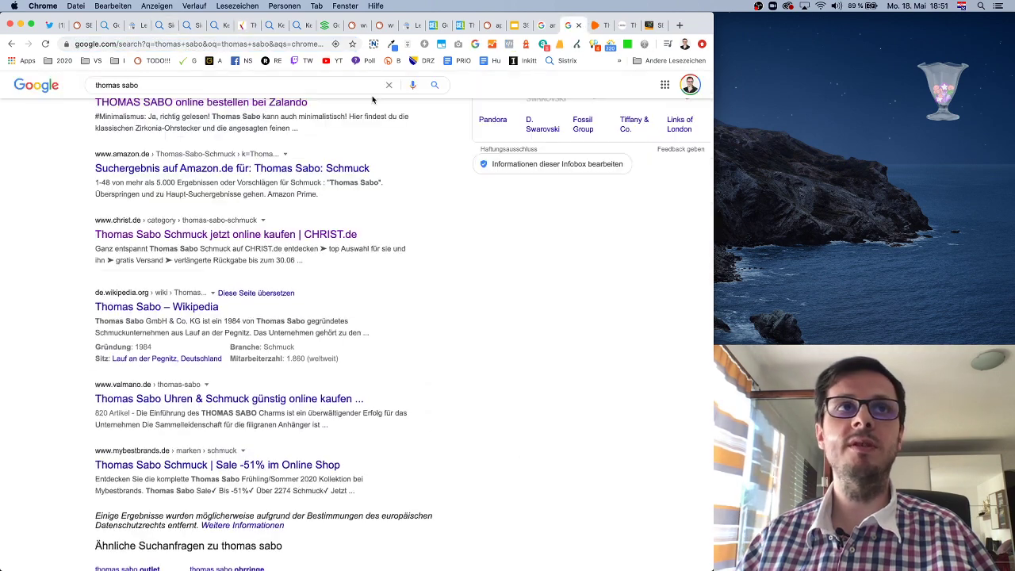
scroll(278, 146, up, 10)
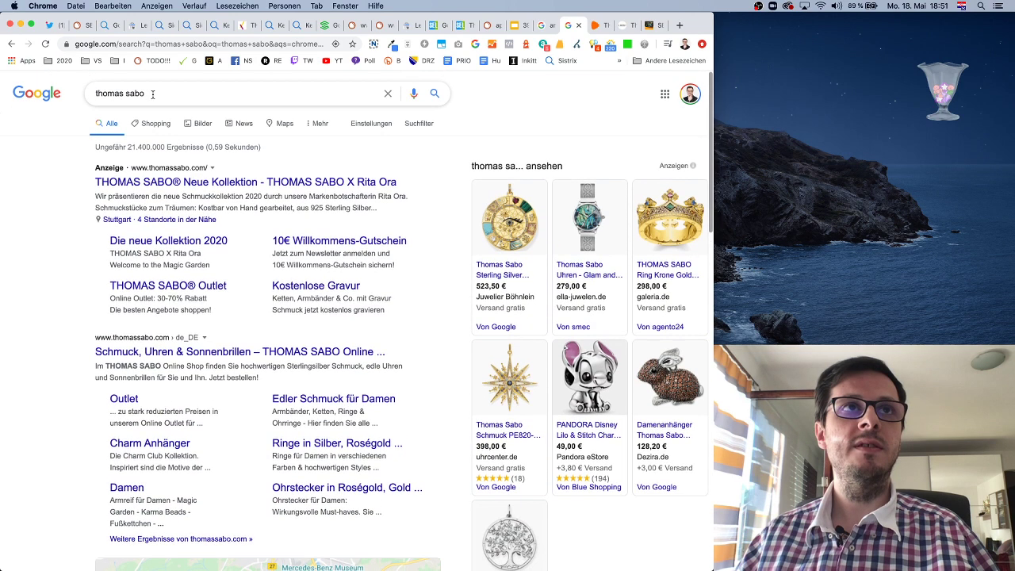
triple_click(155, 98)
key(ctrl+c)
click(648, 24)
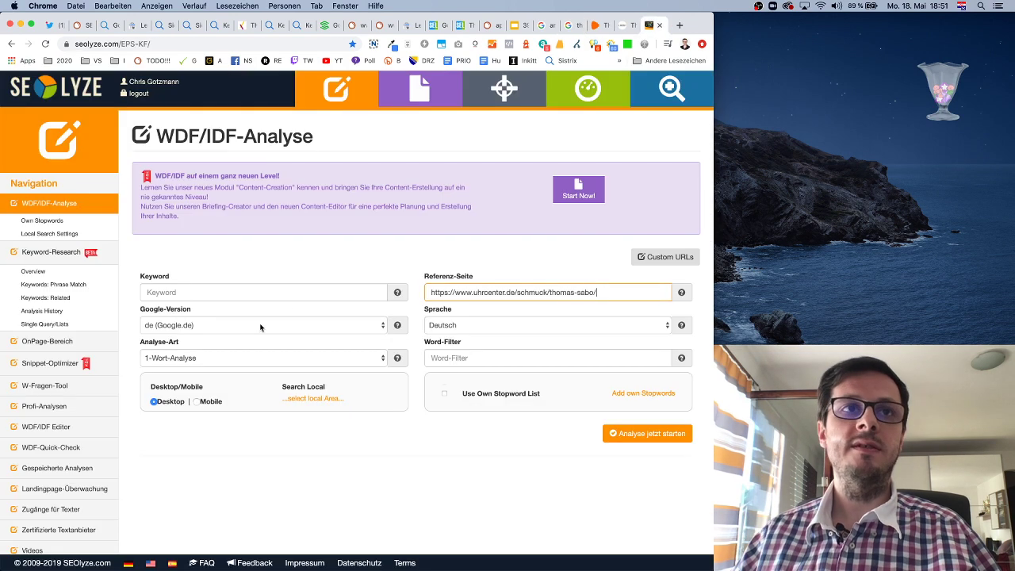
click(255, 294)
key(ctrl+v)
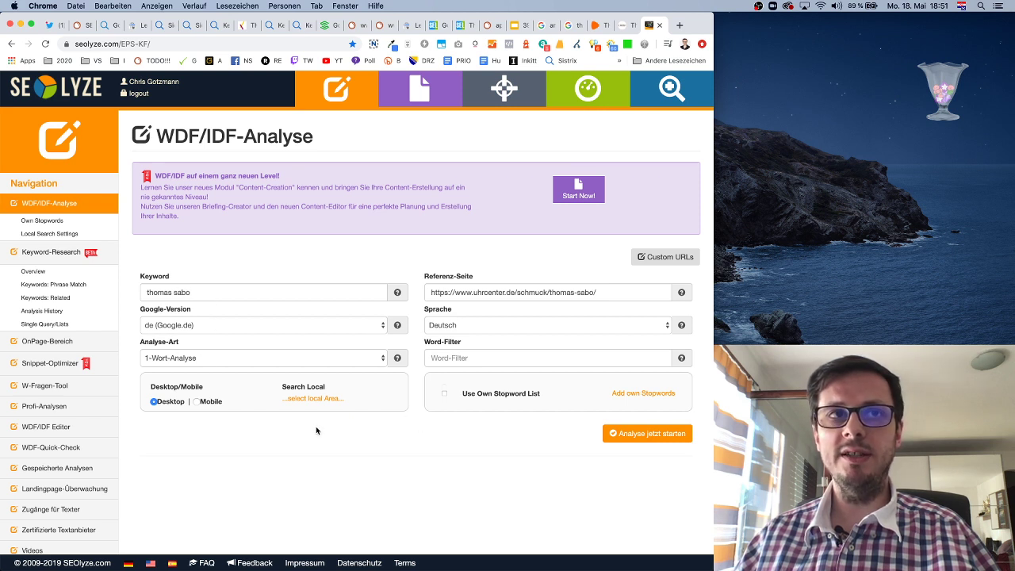
- Set the WDF/IDF analysis to mobile, start it, and return to uhrcenter's Thomas Sabo page
click(198, 403)
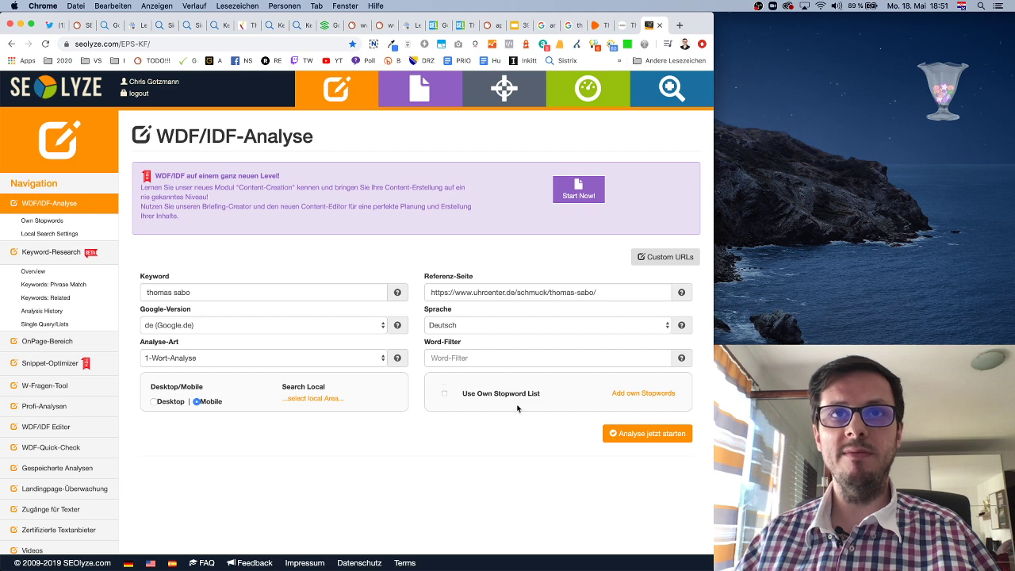
click(649, 435)
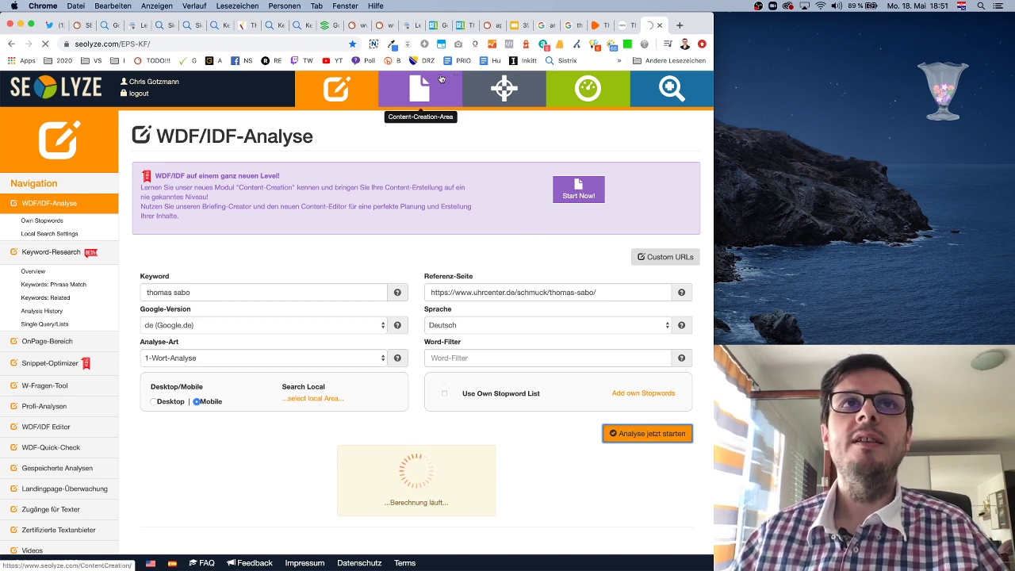
click(249, 29)
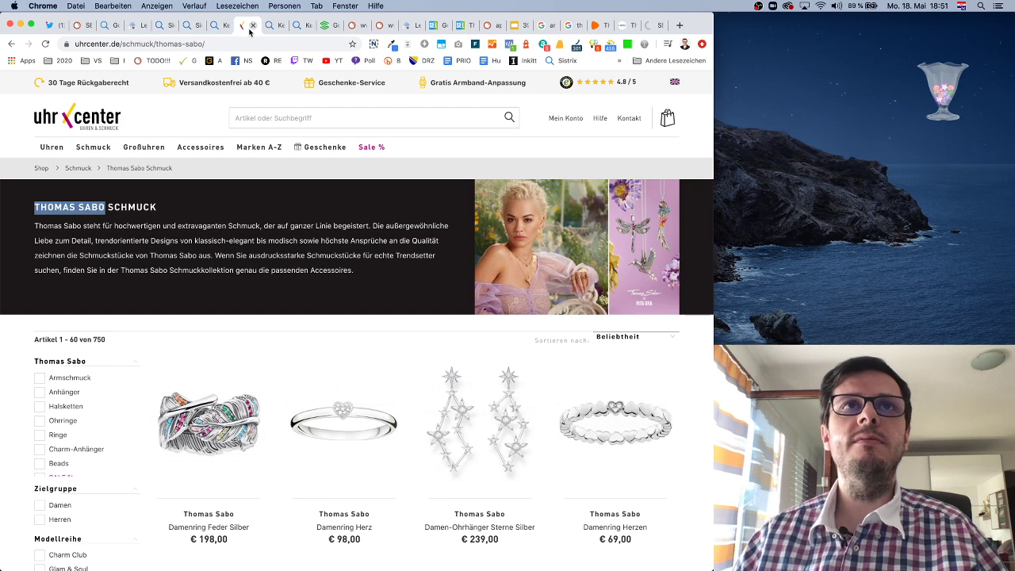
- Switch to the Sistrix ranking changes for rewe.de and examine the list of lost top-10 keywords between 03.05.2020 and 18.05.2020
click(268, 27)
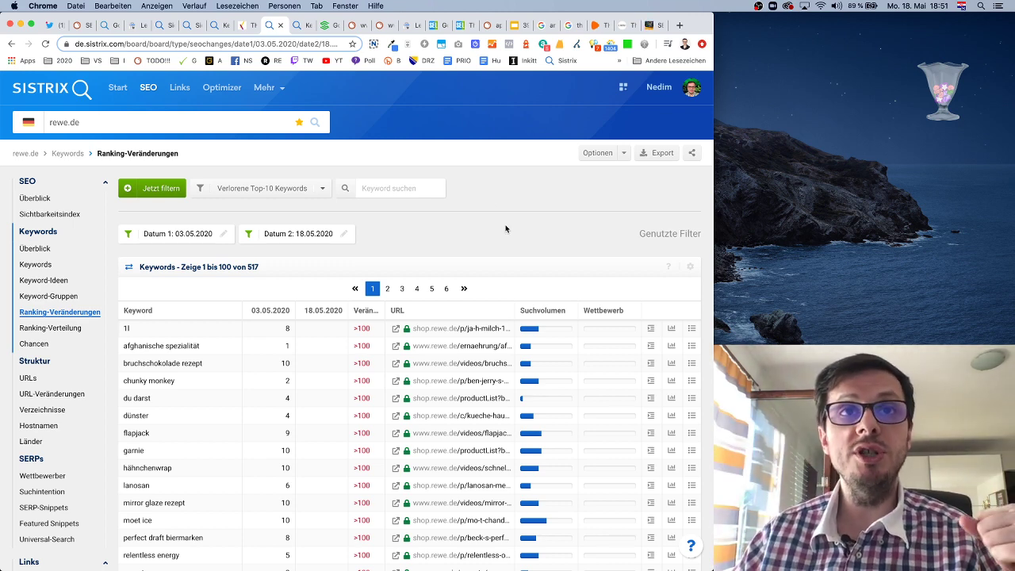
scroll(506, 229, down, 2)
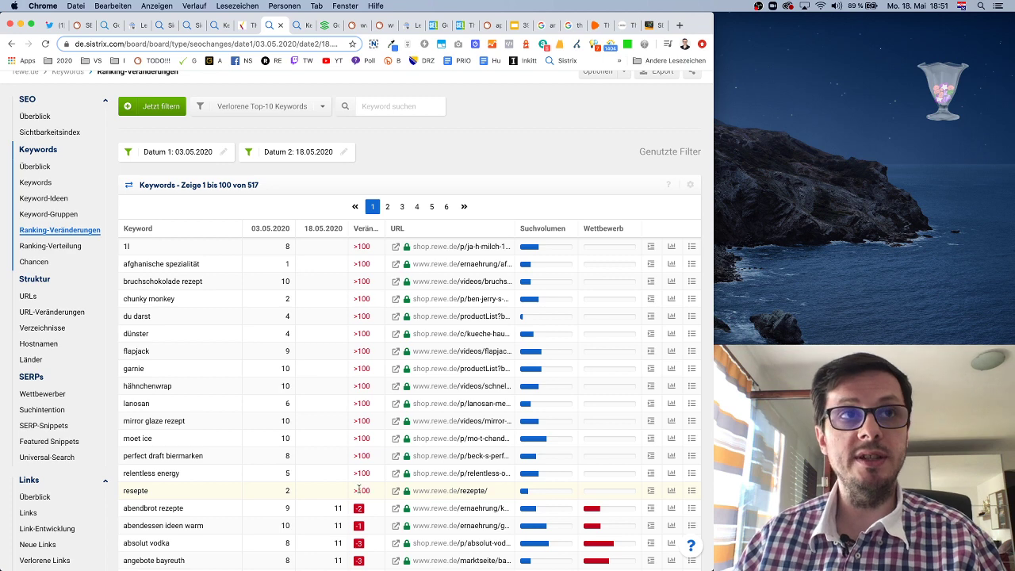
scroll(359, 490, down, 1)
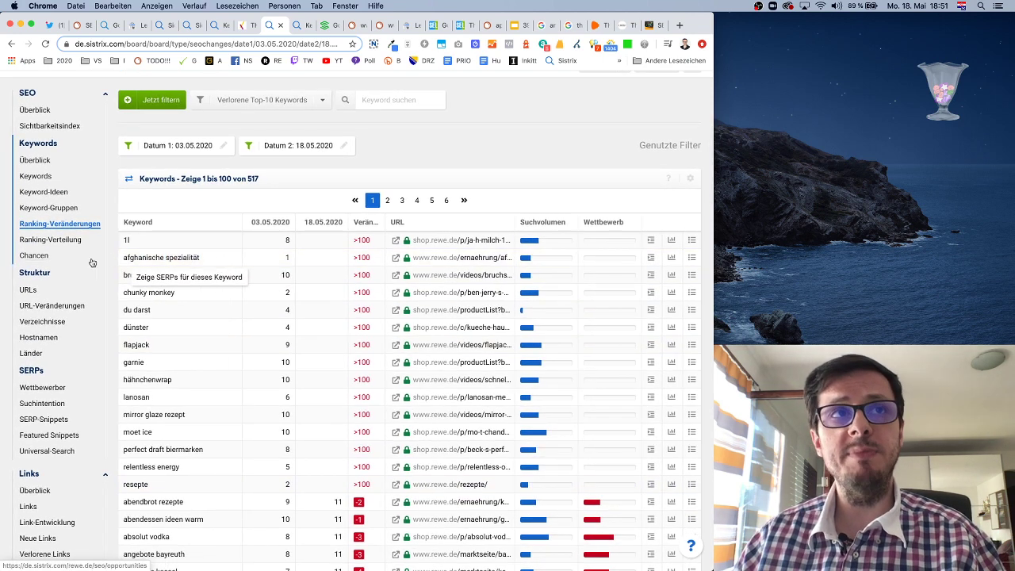
scroll(142, 274, down, 1)
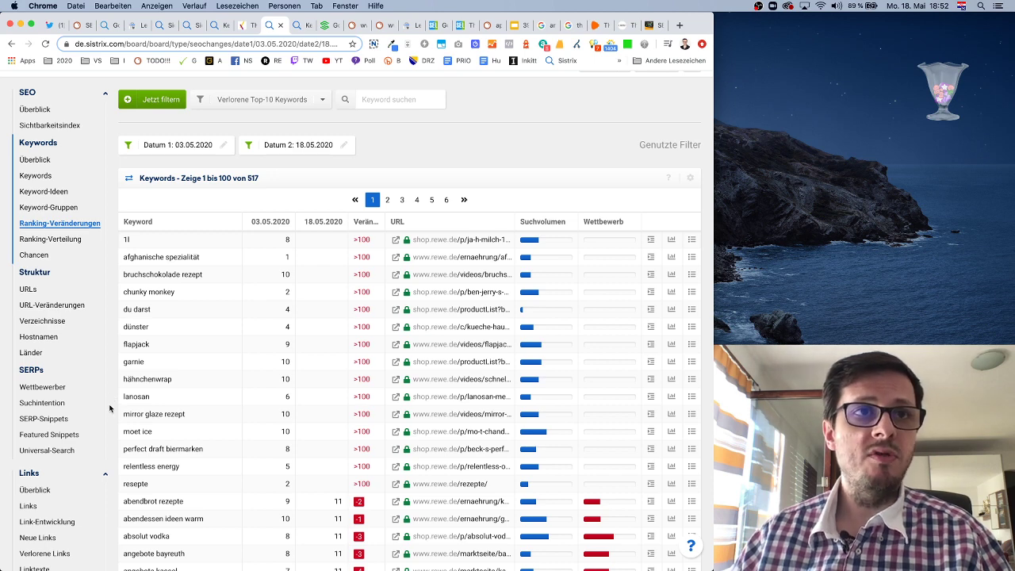
scroll(114, 409, down, 8)
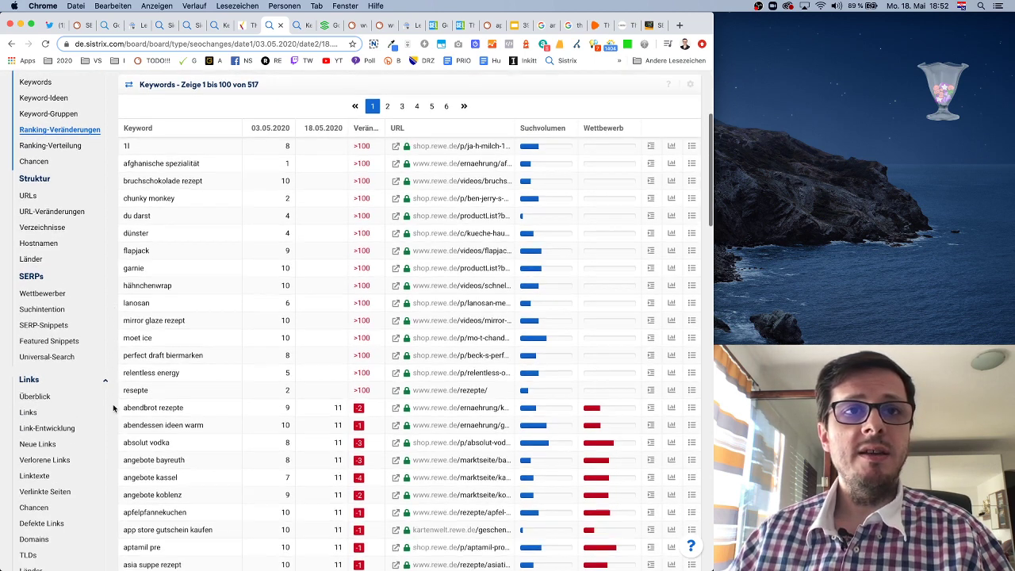
scroll(114, 409, down, 12)
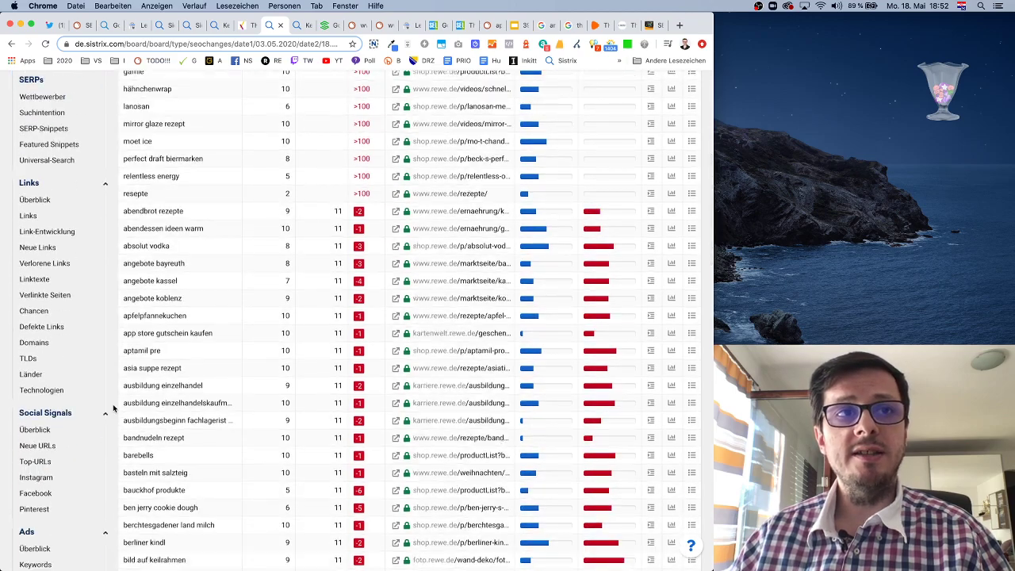
scroll(114, 408, down, 10)
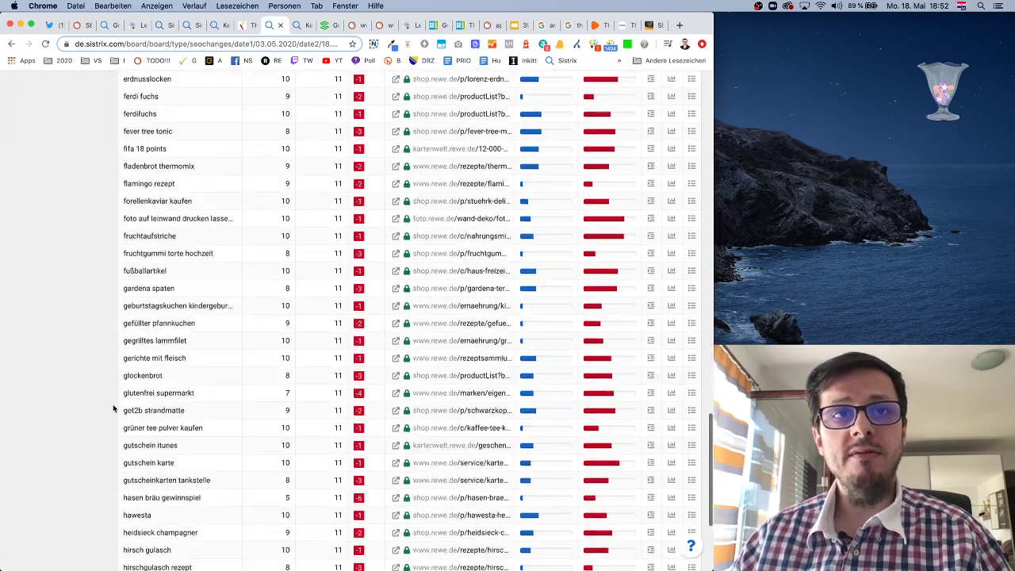
scroll(113, 409, up, 20)
scroll(114, 408, down, 1)
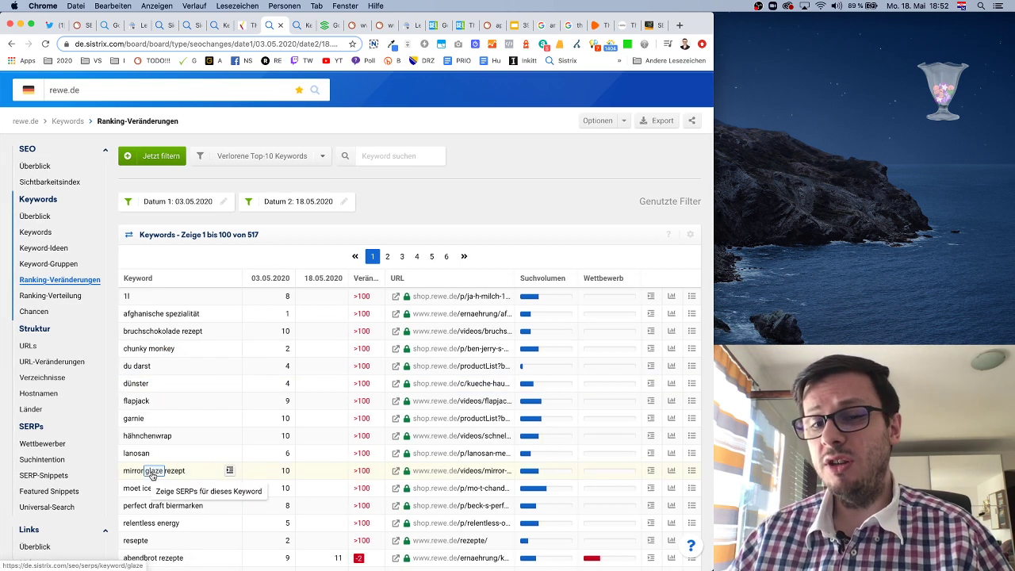
- Open rewe.de's visibility index in Sistrix and examine the weekly desktop and mobile development charts
click(57, 164)
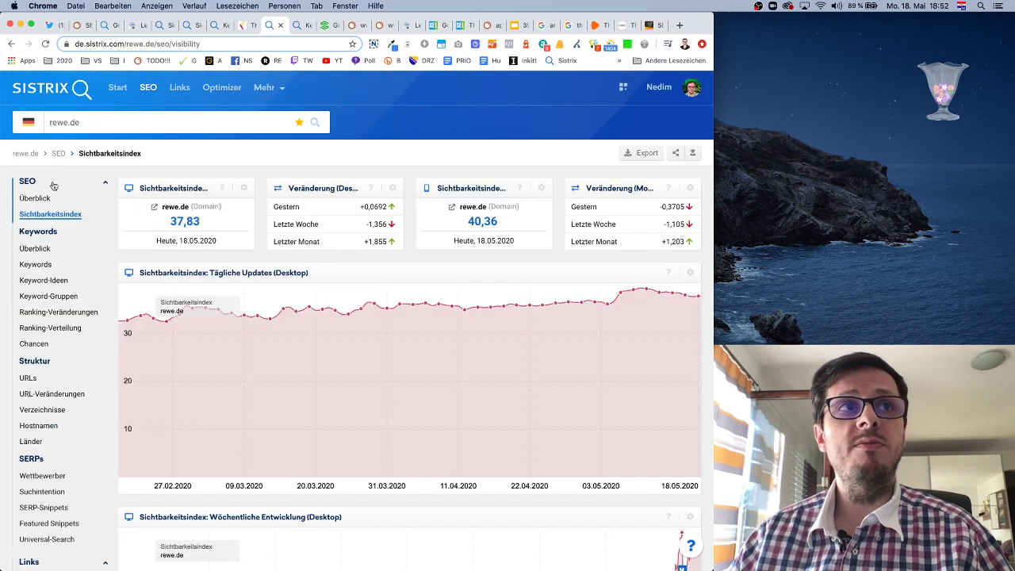
scroll(487, 372, down, 6)
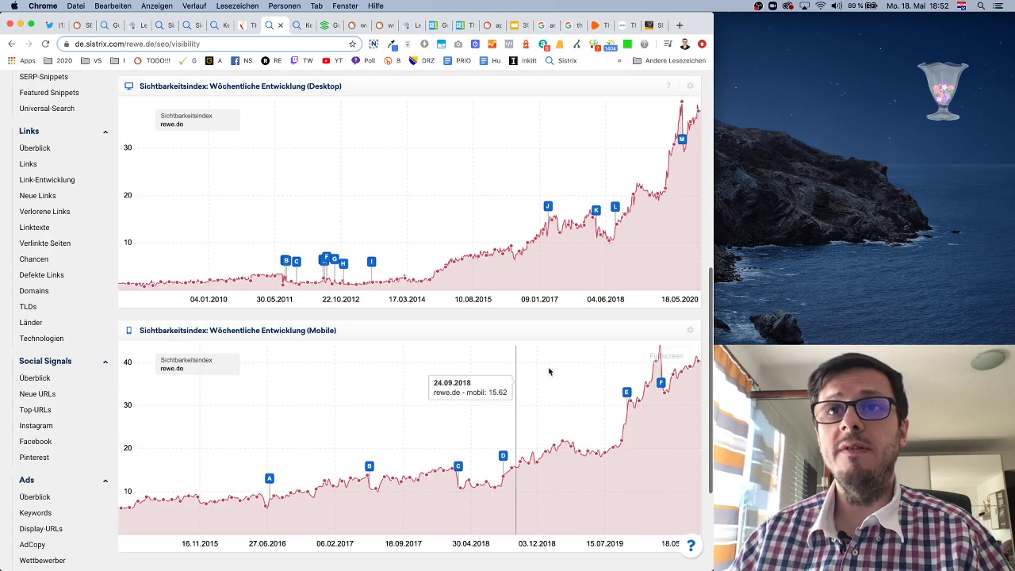
scroll(579, 369, up, 1)
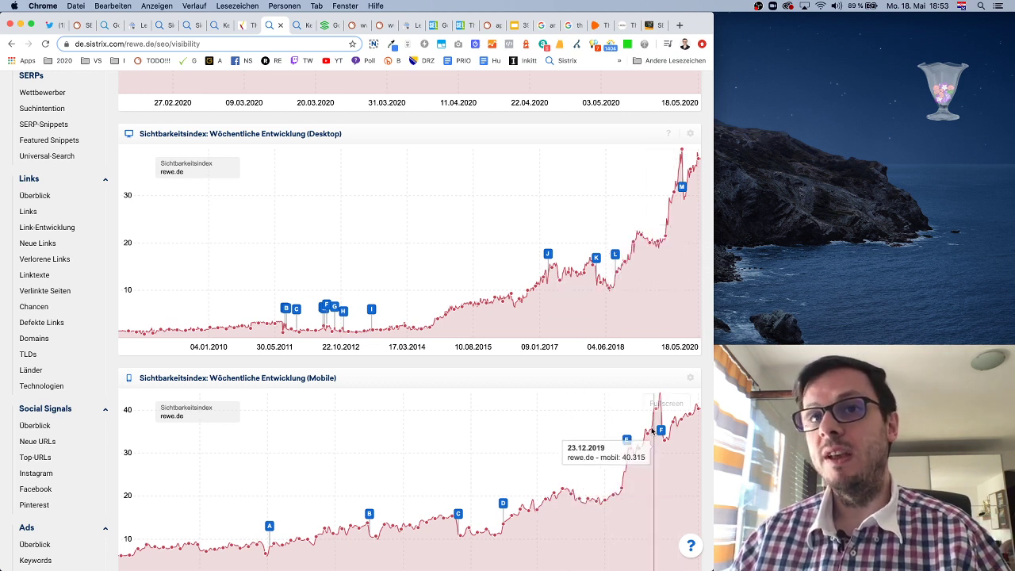
scroll(588, 412, down, 1)
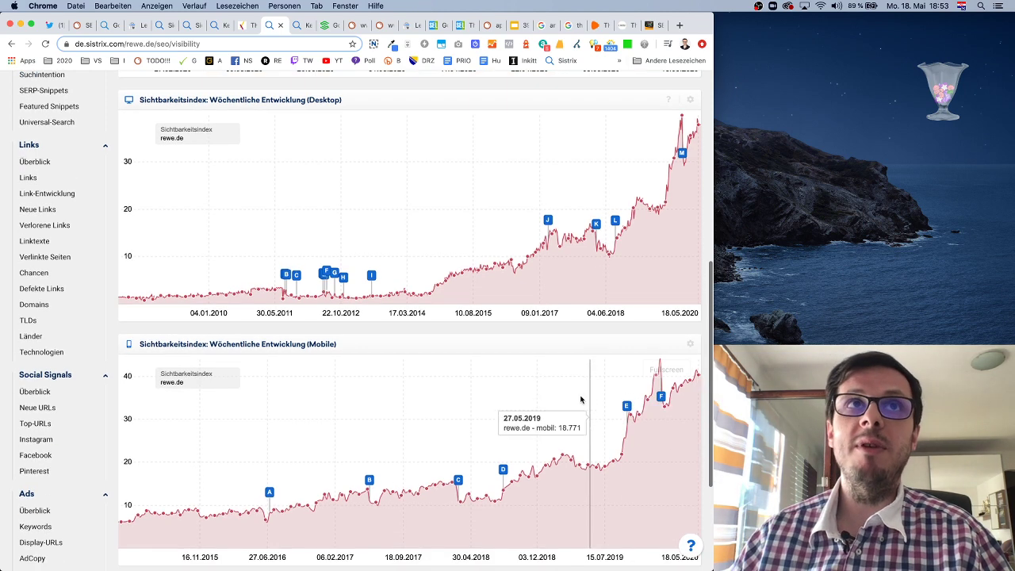
scroll(161, 156, down, 1)
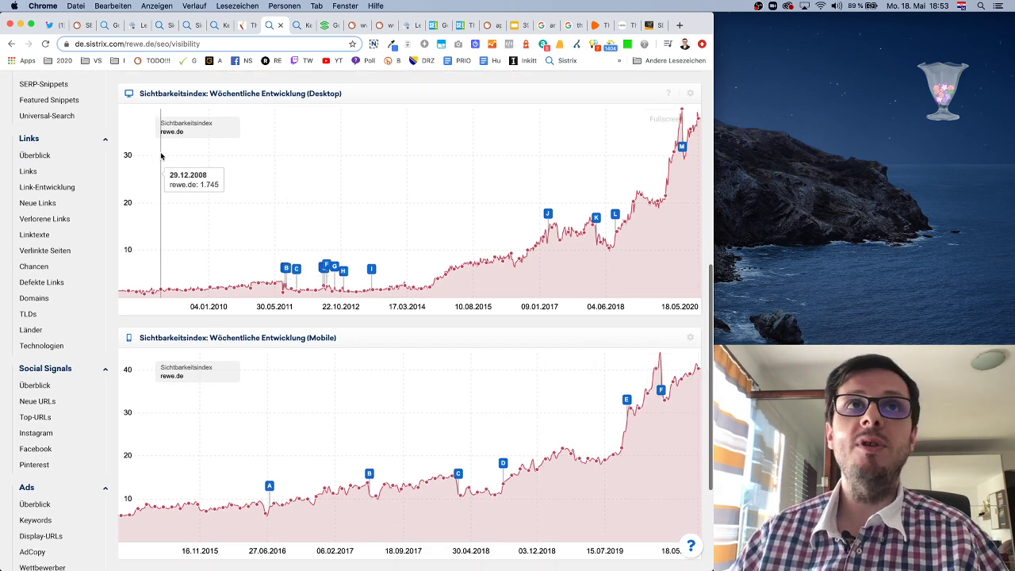
- Return to the SEOlyze WDF/IDF analysis for "thomas sabo" and filter the Proof-Keywords chart to High Proof
click(650, 27)
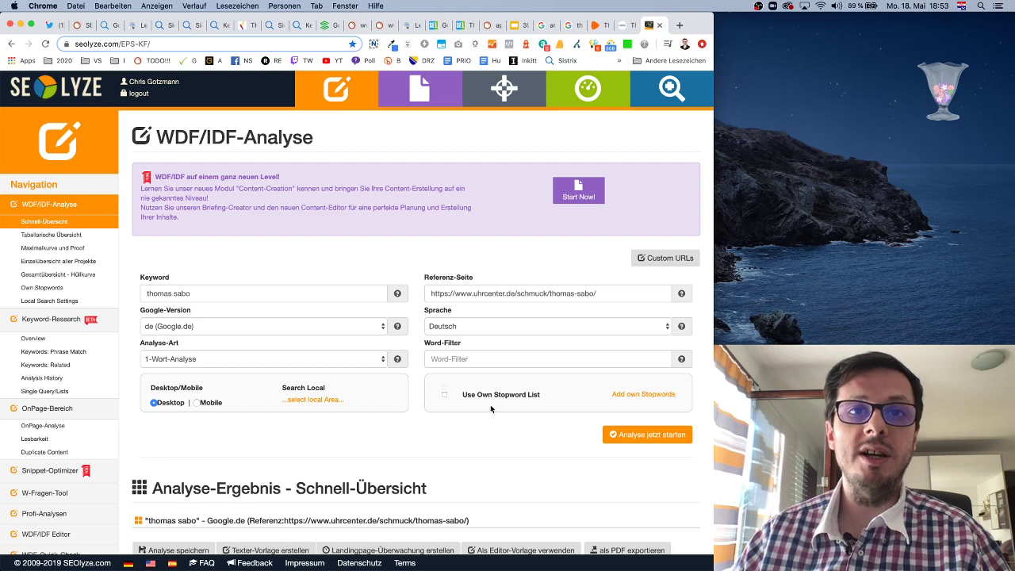
scroll(491, 409, down, 15)
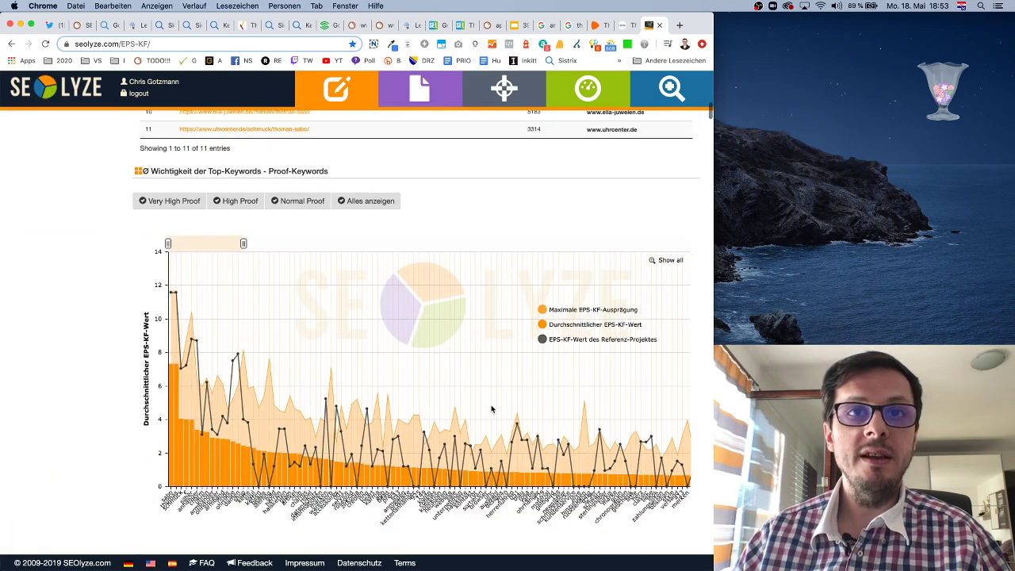
click(234, 203)
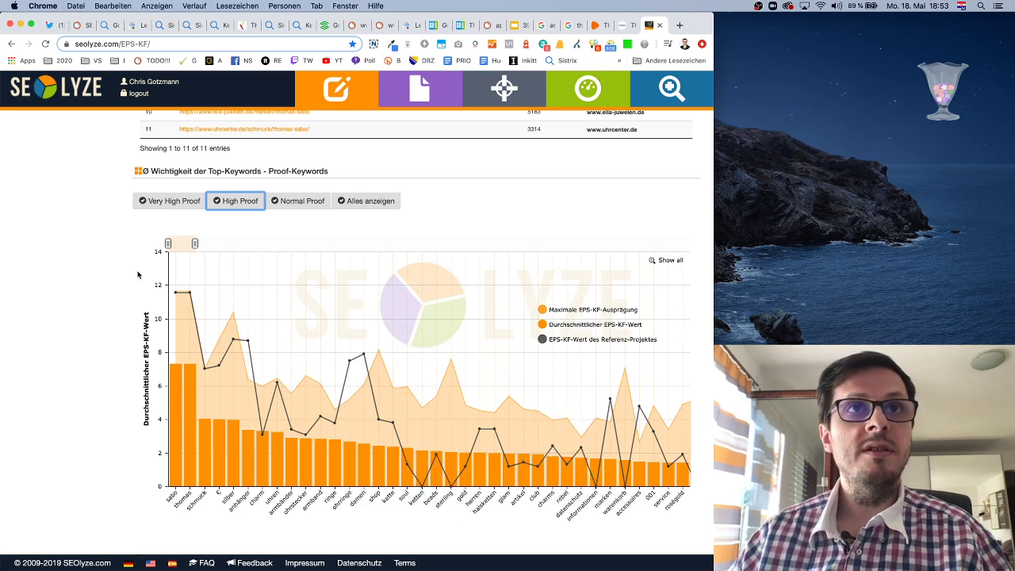
- Compare the Proof-Keywords chart under Normal Proof, then restore High Proof and examine uhrcenter's term weights against the competitors' averages
click(289, 202)
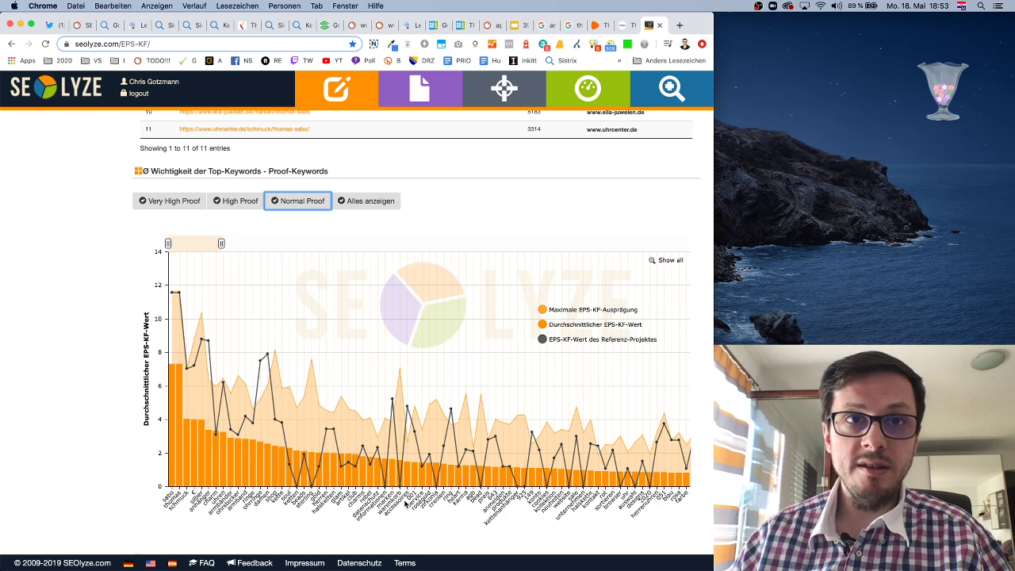
click(245, 206)
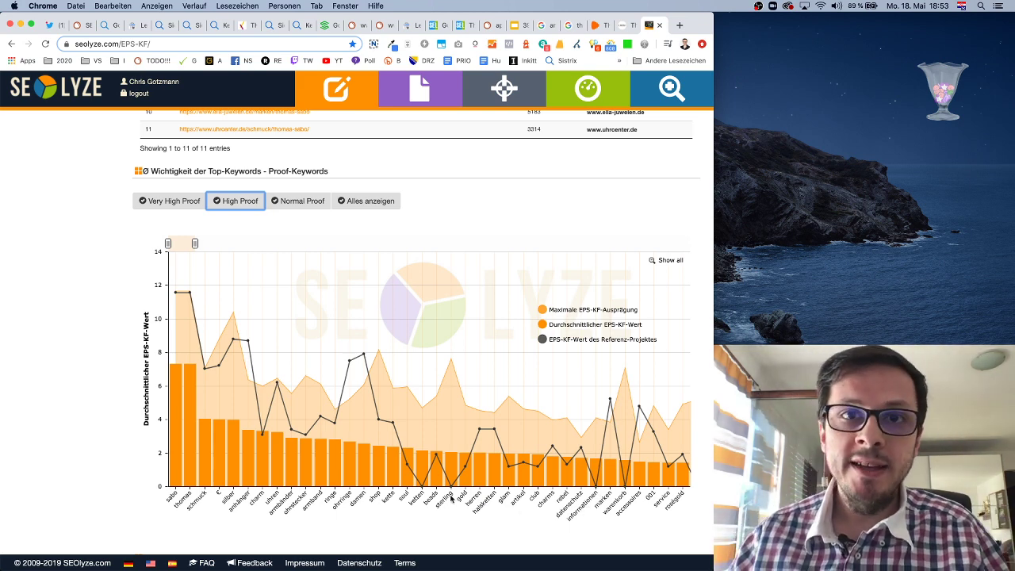
scroll(450, 499, up, 1)
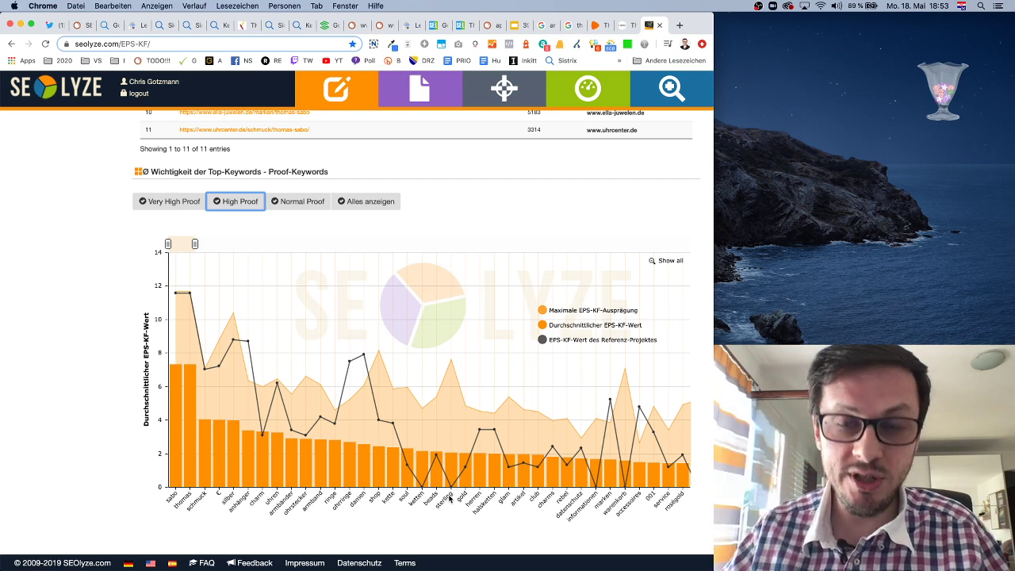
scroll(450, 499, up, 2)
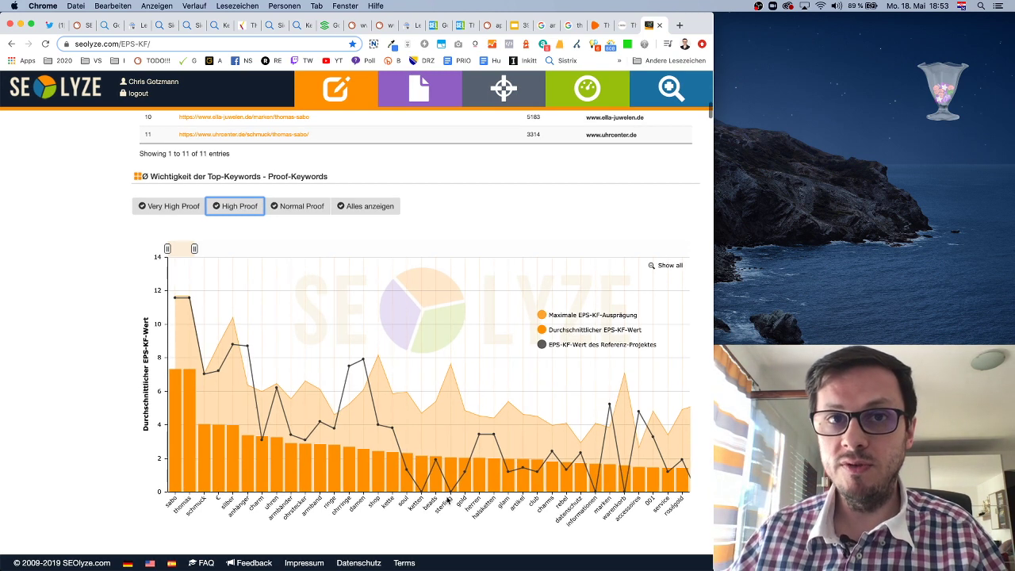
scroll(421, 500, down, 1)
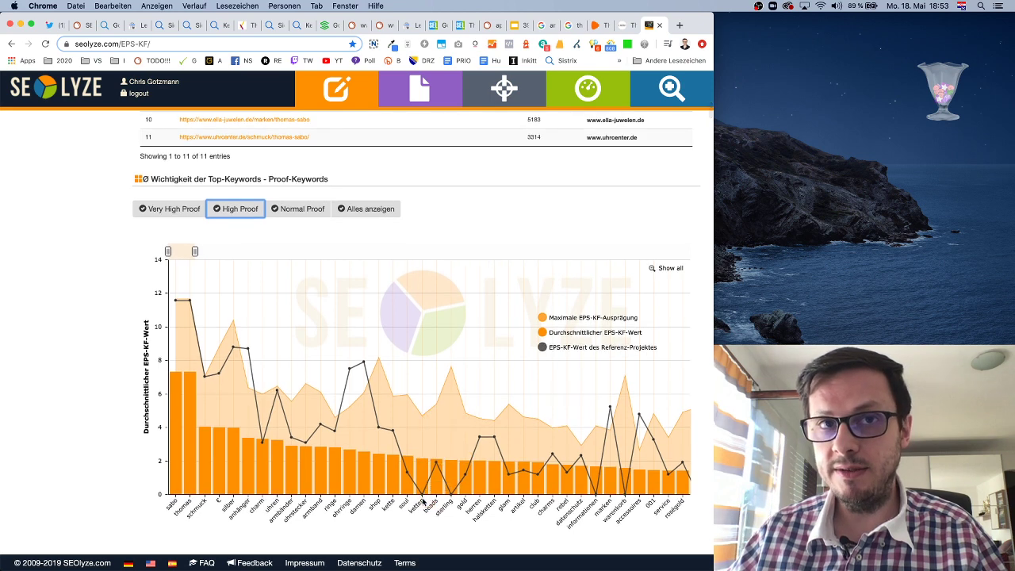